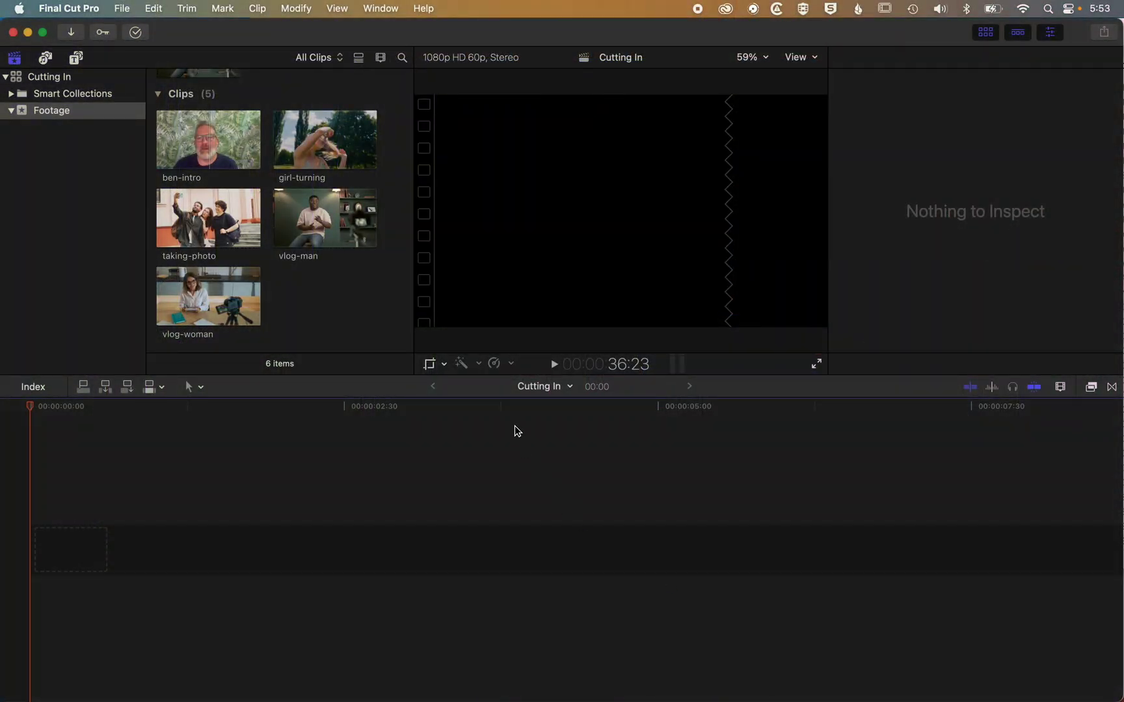
Step: Place vlog-man at the start of the Cutting In timeline, preview it, and park near 3:19
left_click(319, 213)
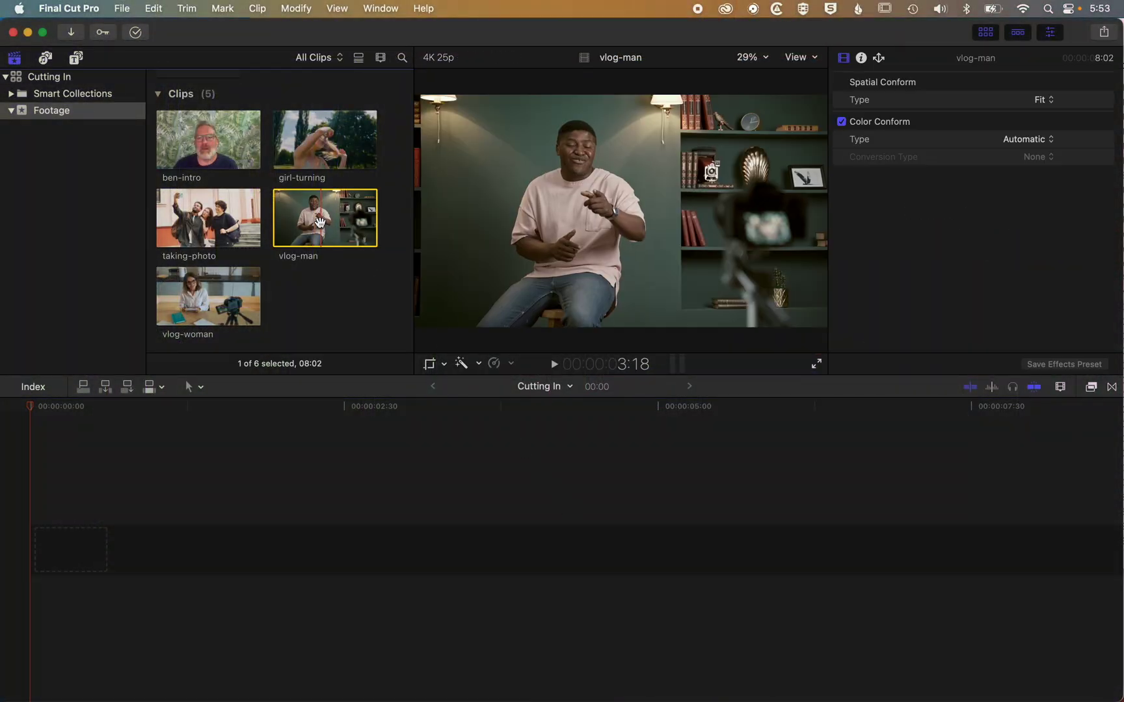
left_click_drag(318, 221, 39, 546)
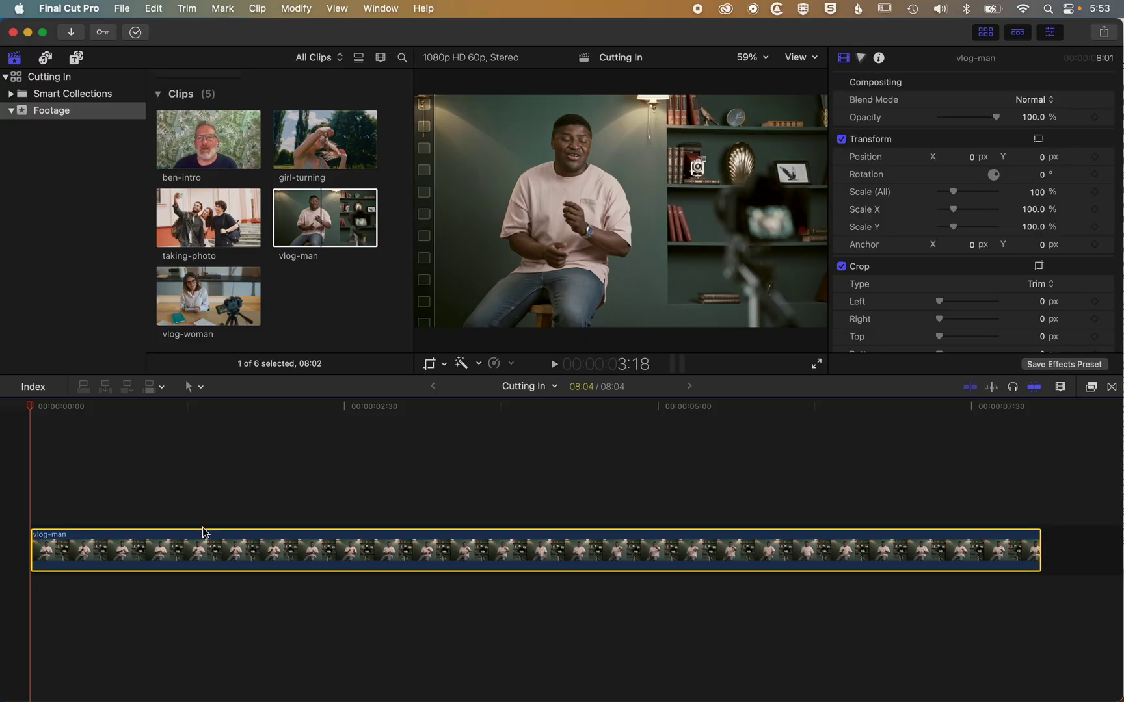
key("space")
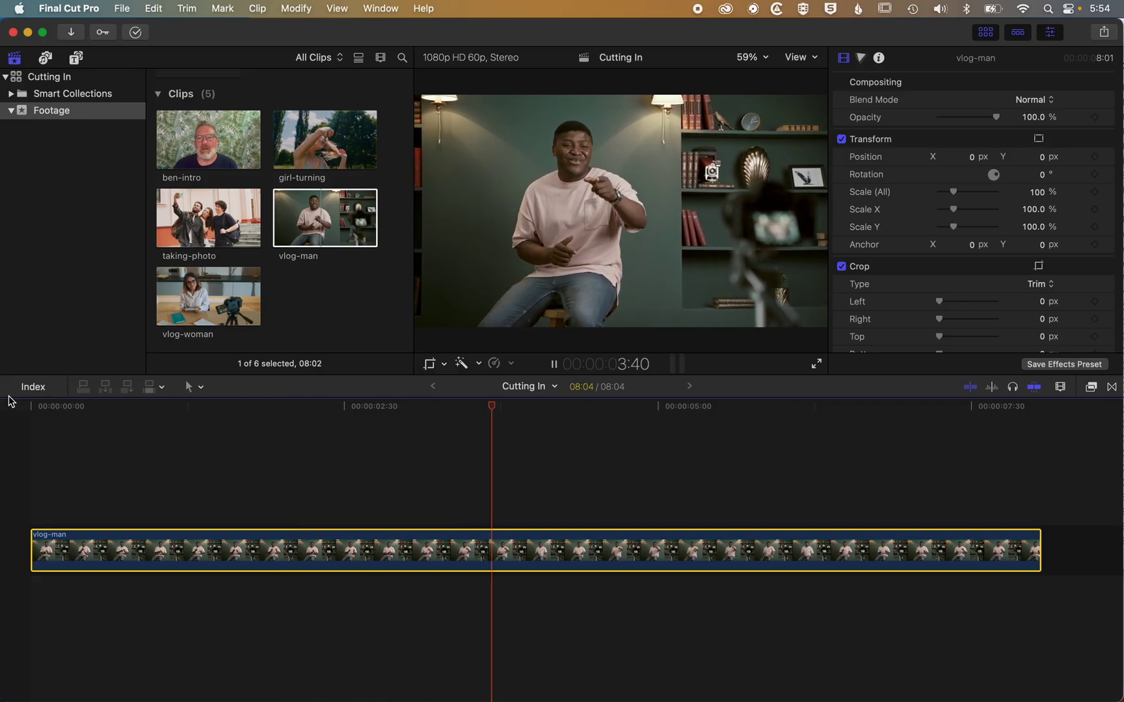
key("space")
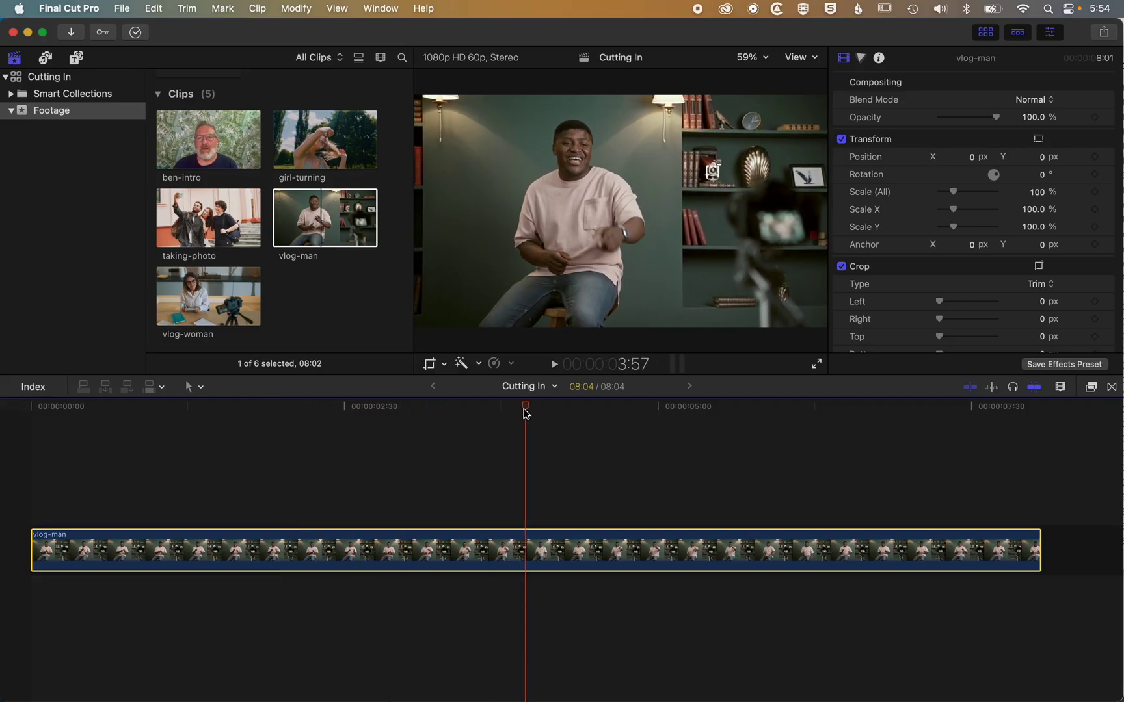
left_click_drag(527, 410, 450, 423)
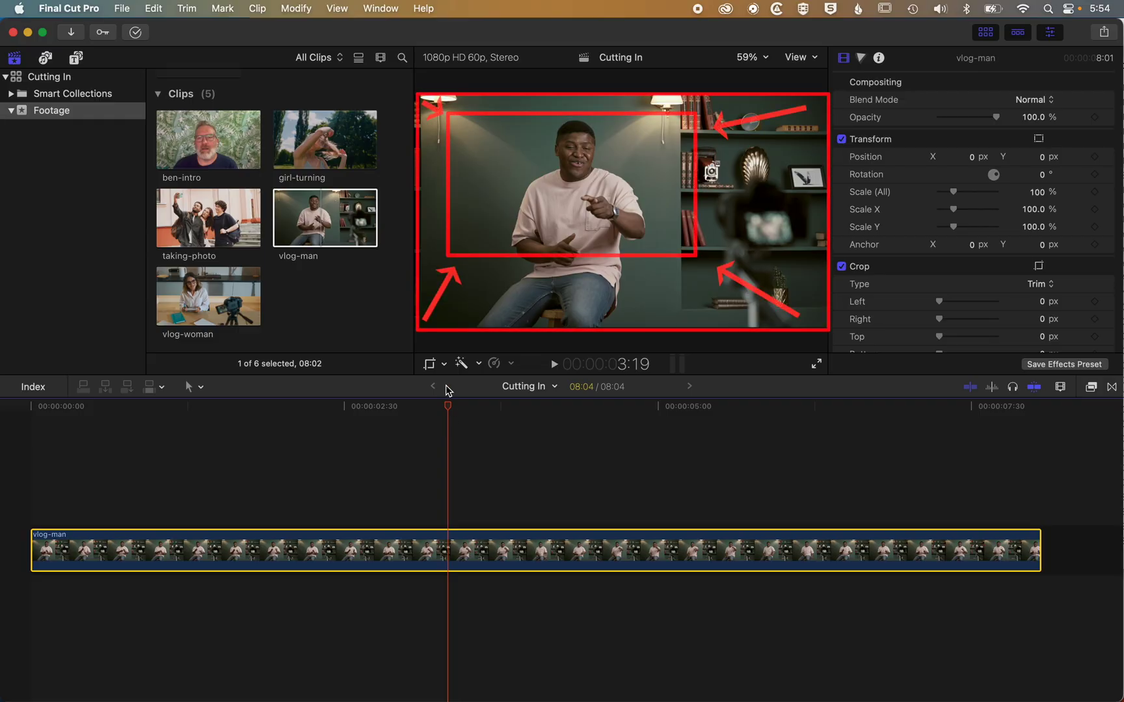
Step: Blade the vlog-man clip at the 3:19 playhead, then return to the Select tool
left_click(201, 388)
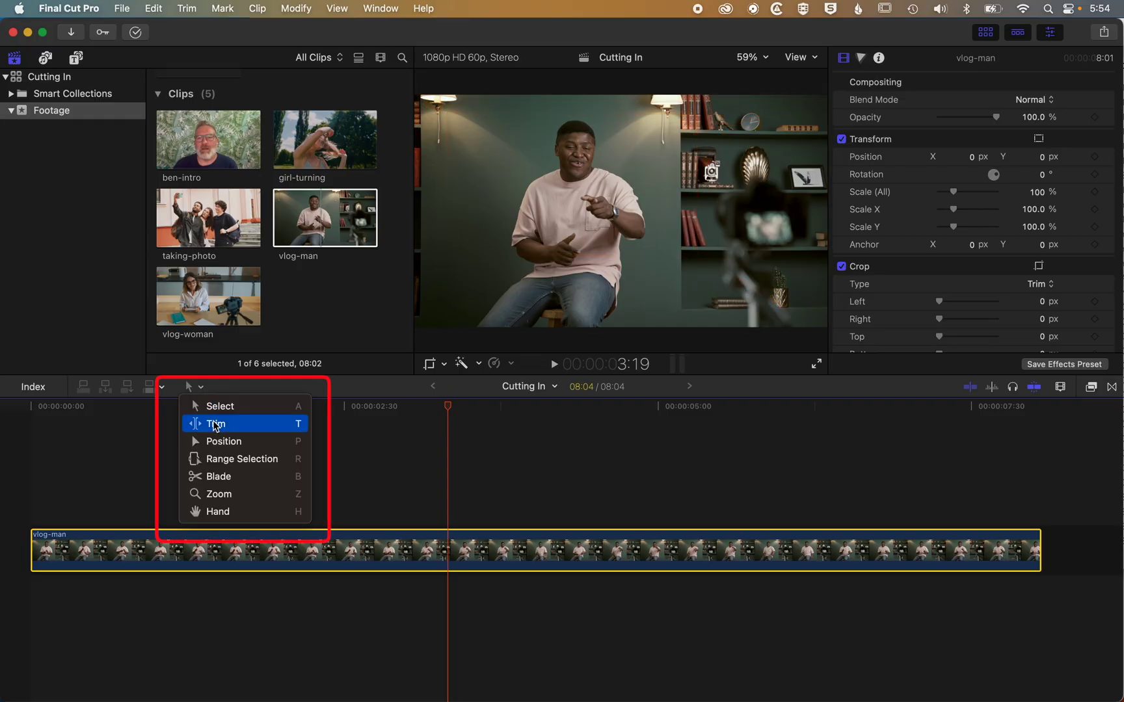
left_click(219, 476)
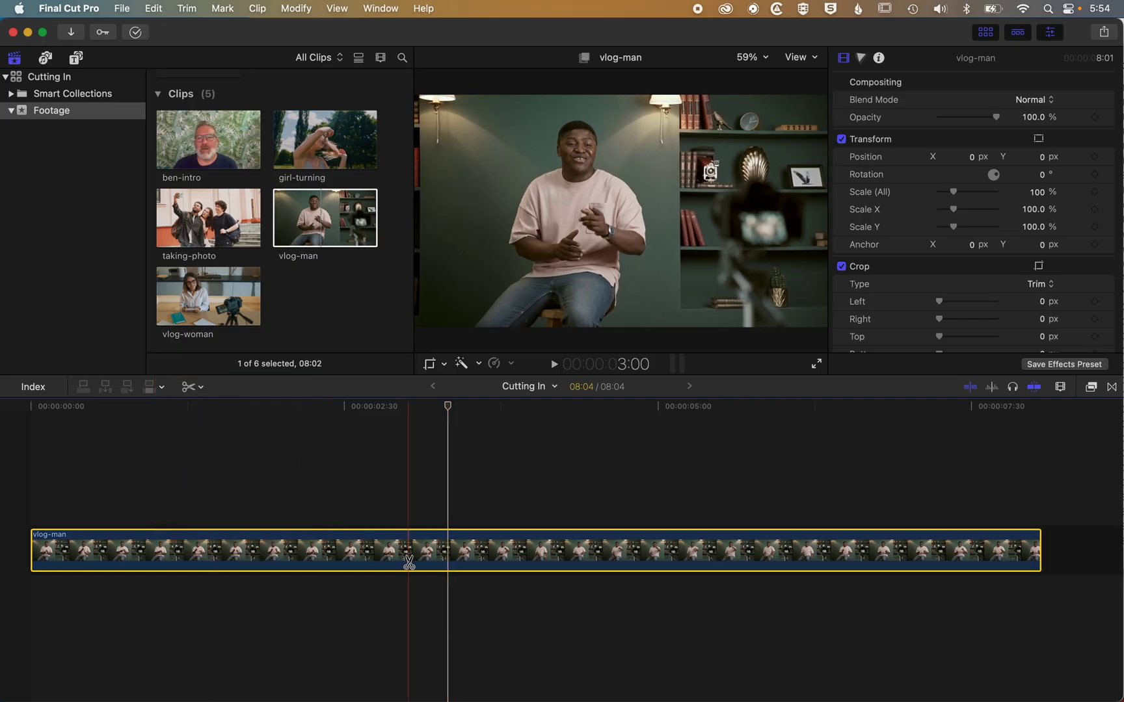
left_click(449, 562)
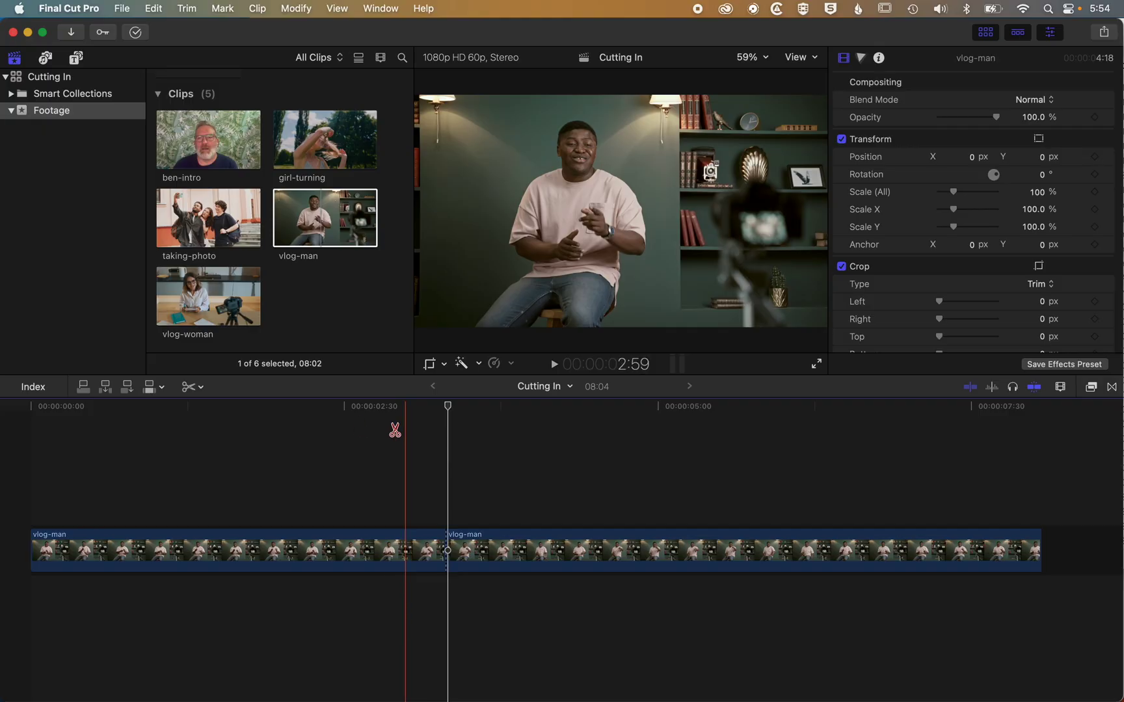
left_click(201, 387)
left_click(209, 409)
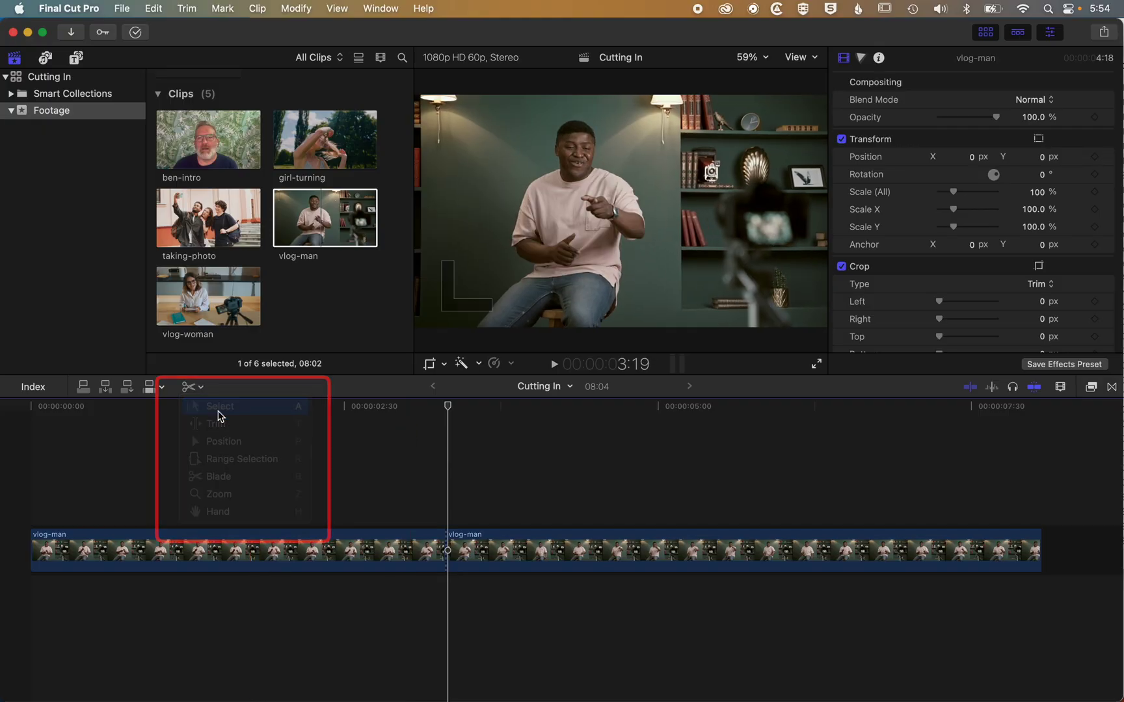
Step: Move the playhead to 3:38 inside the second vlog-man clip
left_click_drag(451, 405, 488, 411)
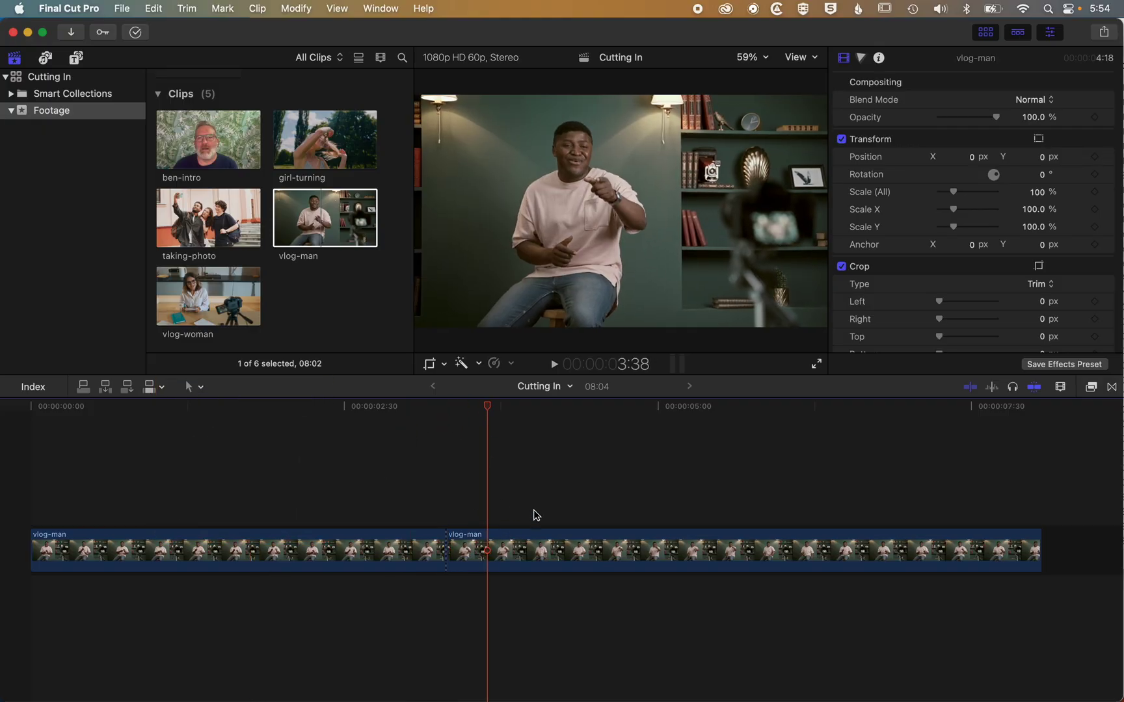
left_click(504, 557)
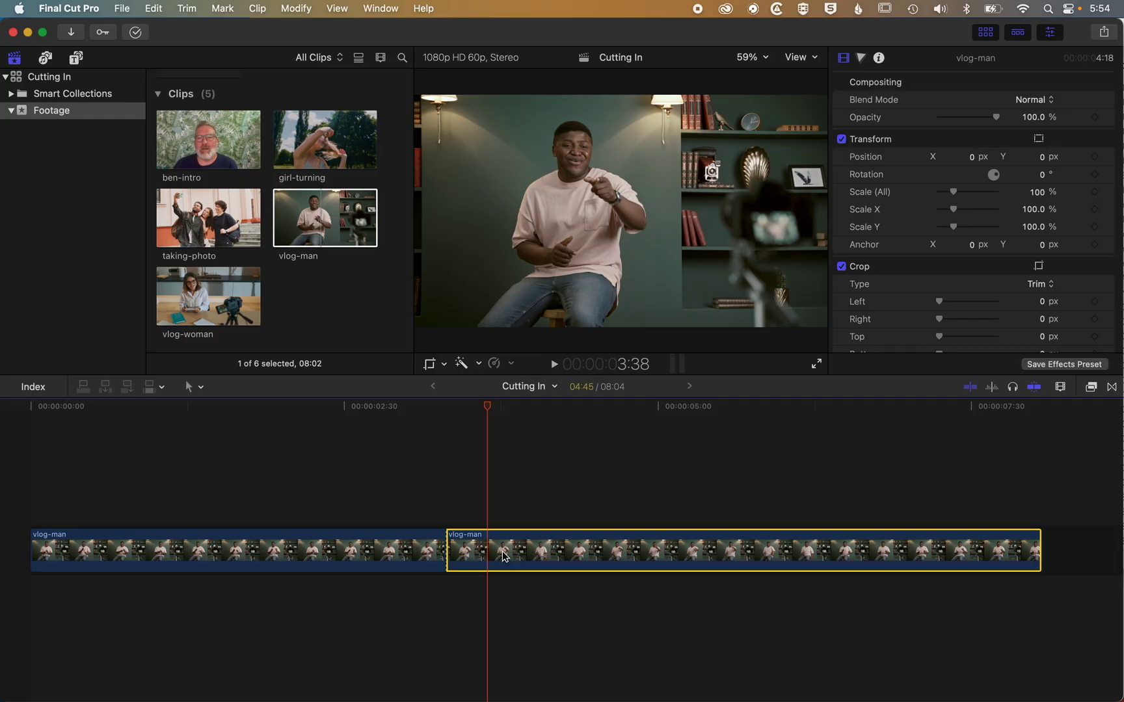
left_click(483, 464)
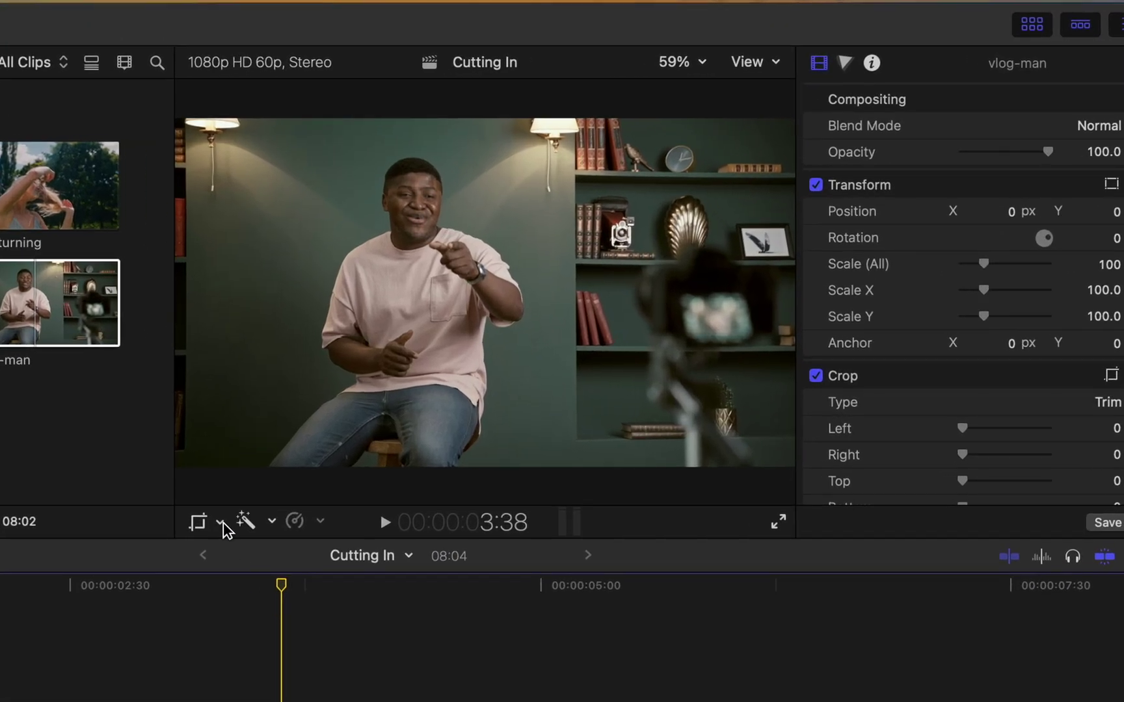
Step: Apply a Crop-mode crop to the second vlog-man clip, tightening the box around the man
left_click(446, 366)
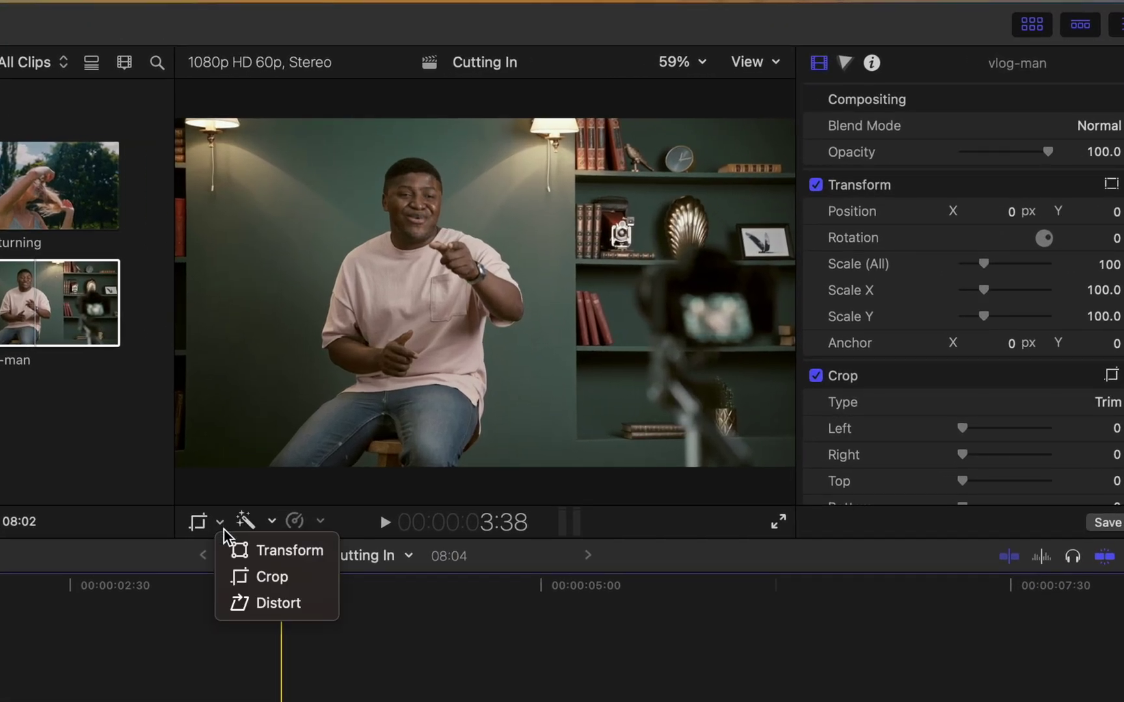
left_click(262, 577)
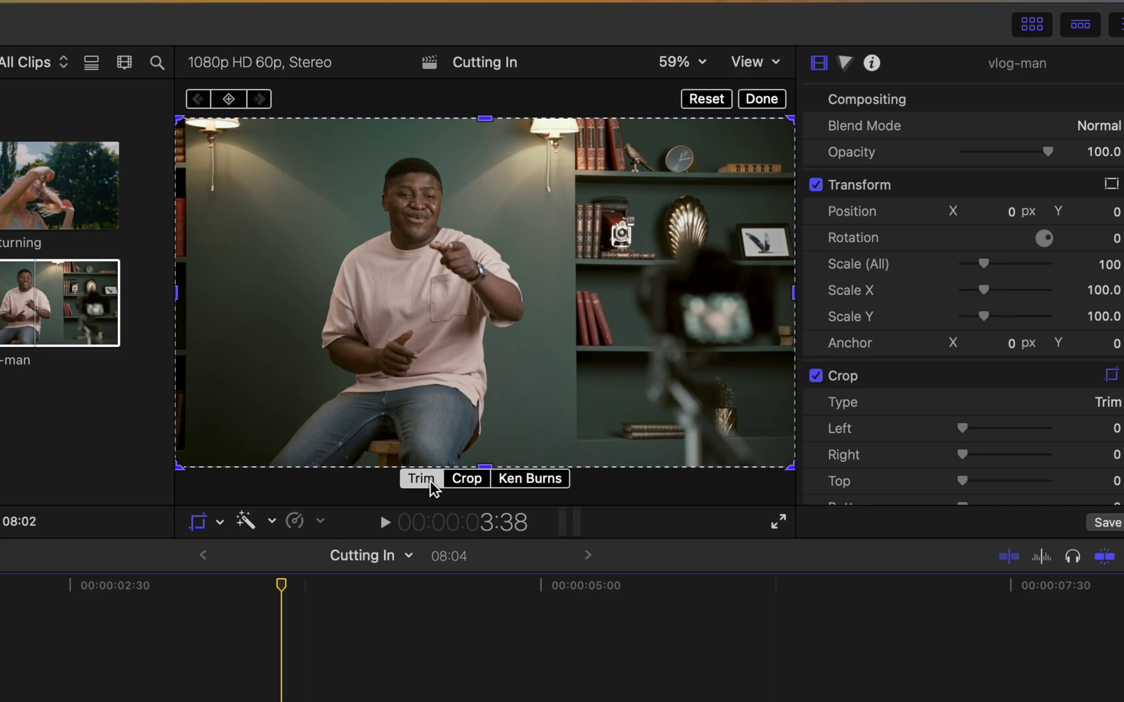
left_click(472, 483)
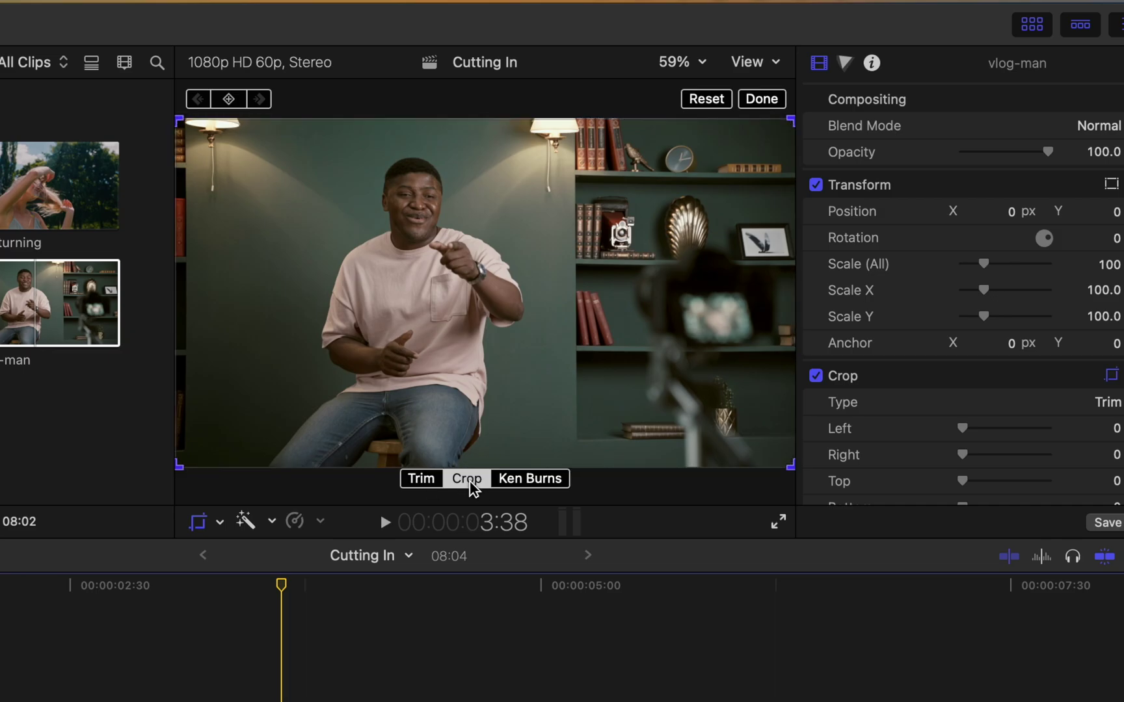
left_click_drag(186, 465, 304, 433)
left_click_drag(605, 237, 444, 293)
left_click_drag(714, 159, 610, 205)
left_click_drag(478, 354, 487, 297)
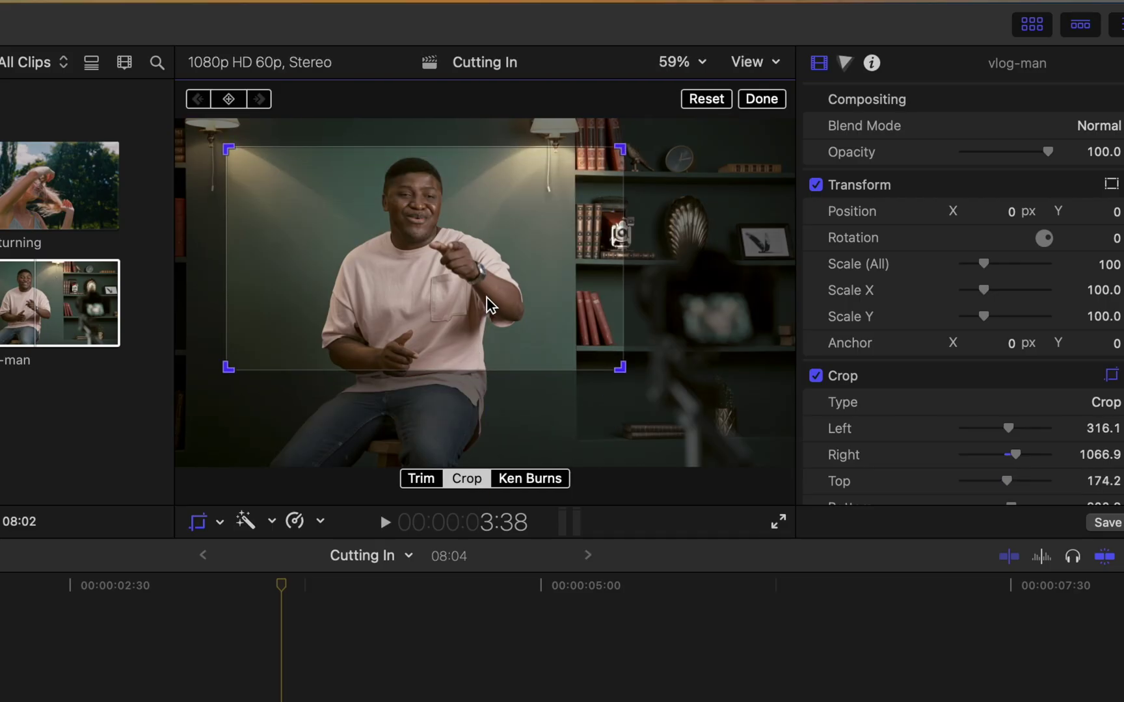
left_click_drag(620, 368, 565, 320)
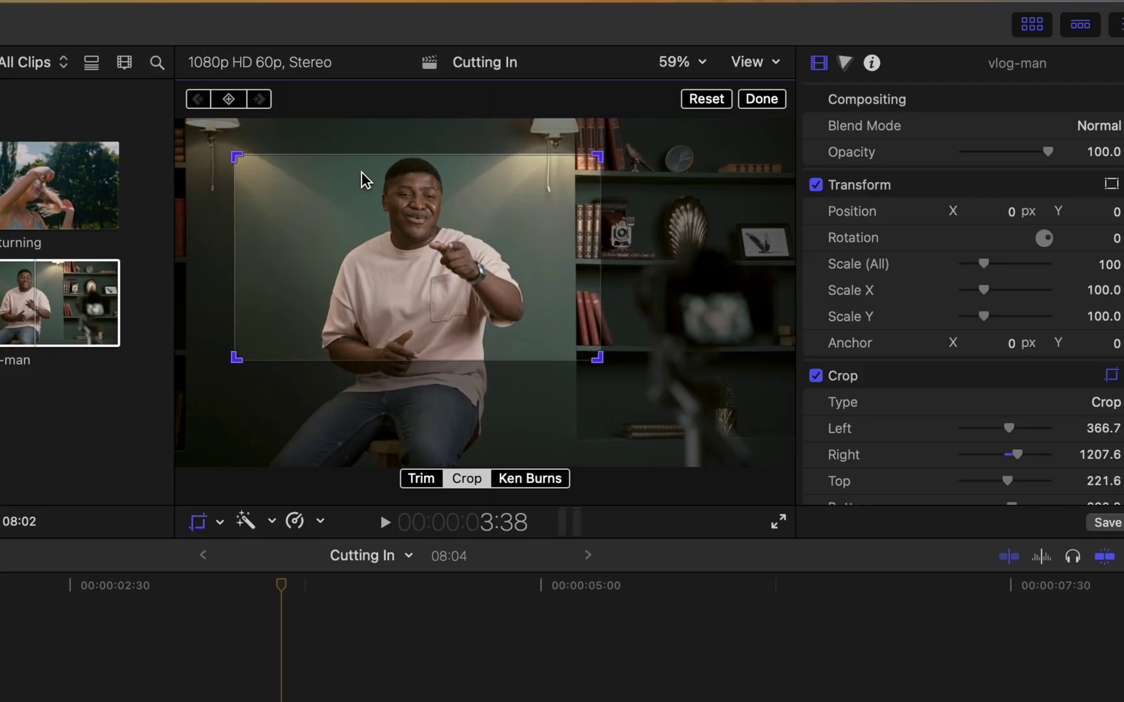
left_click(772, 98)
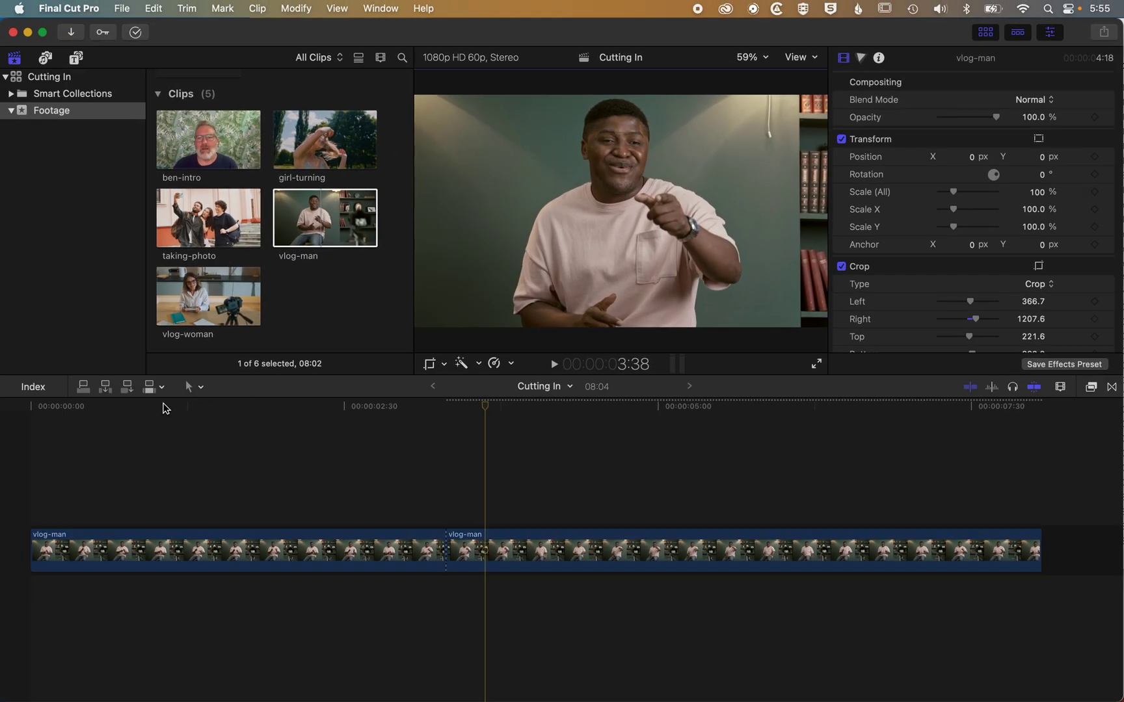
left_click(163, 407)
key("space")
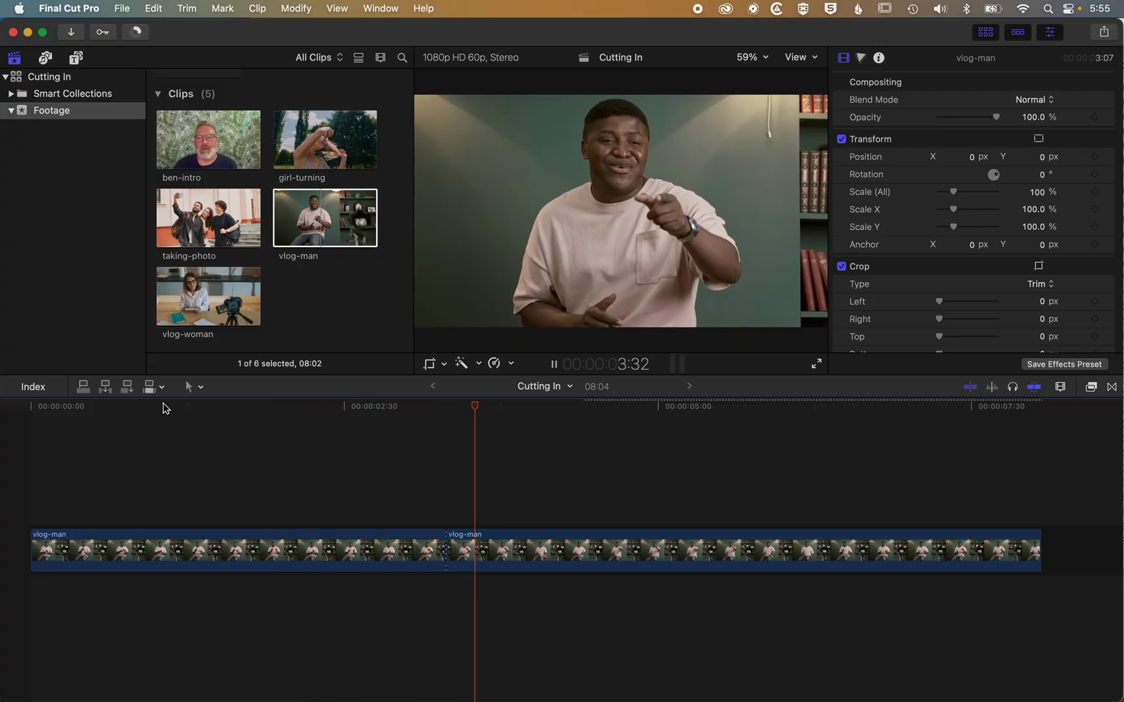
key("space")
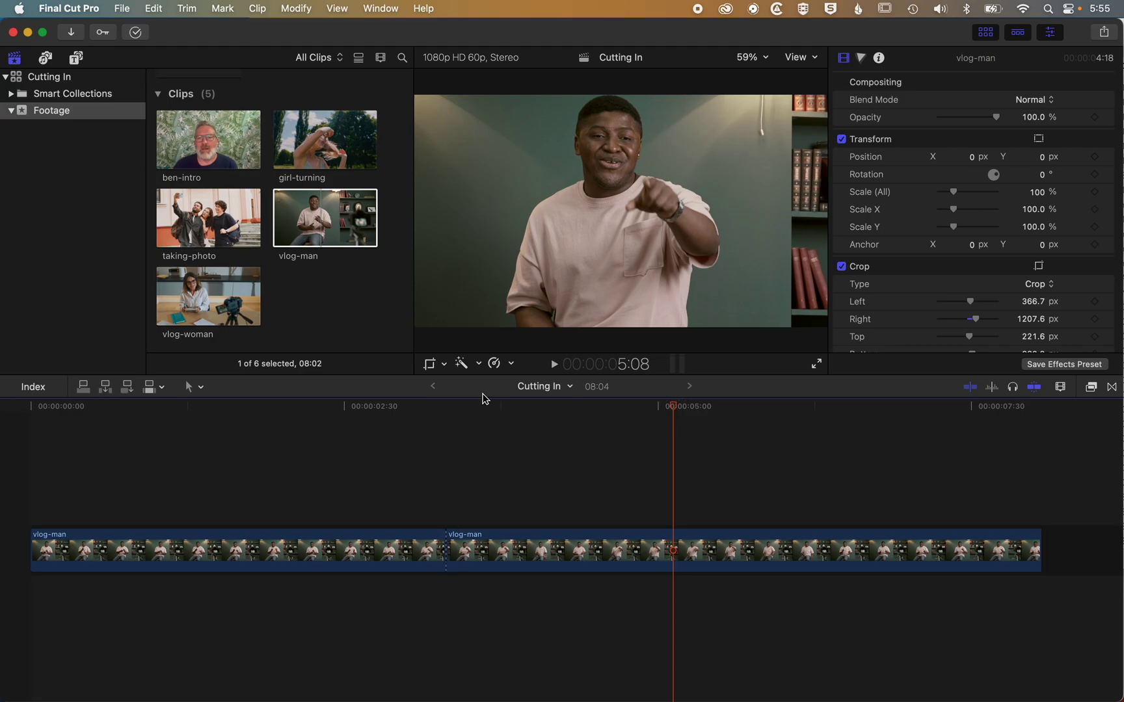
left_click(201, 388)
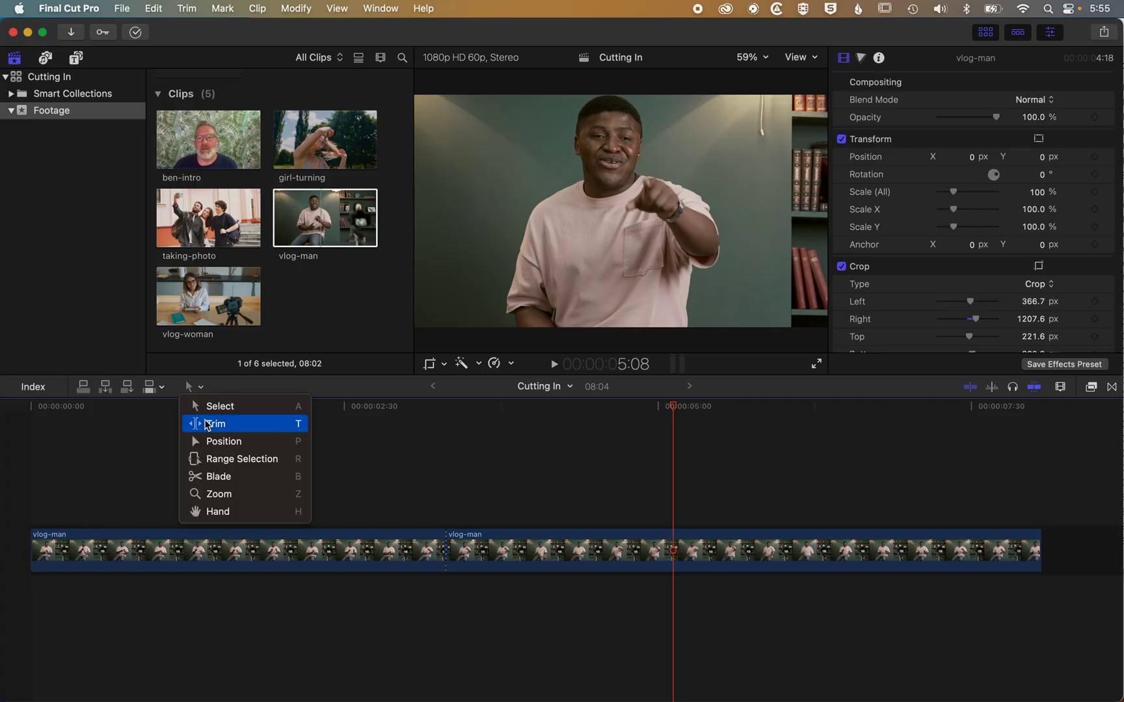
left_click(205, 423)
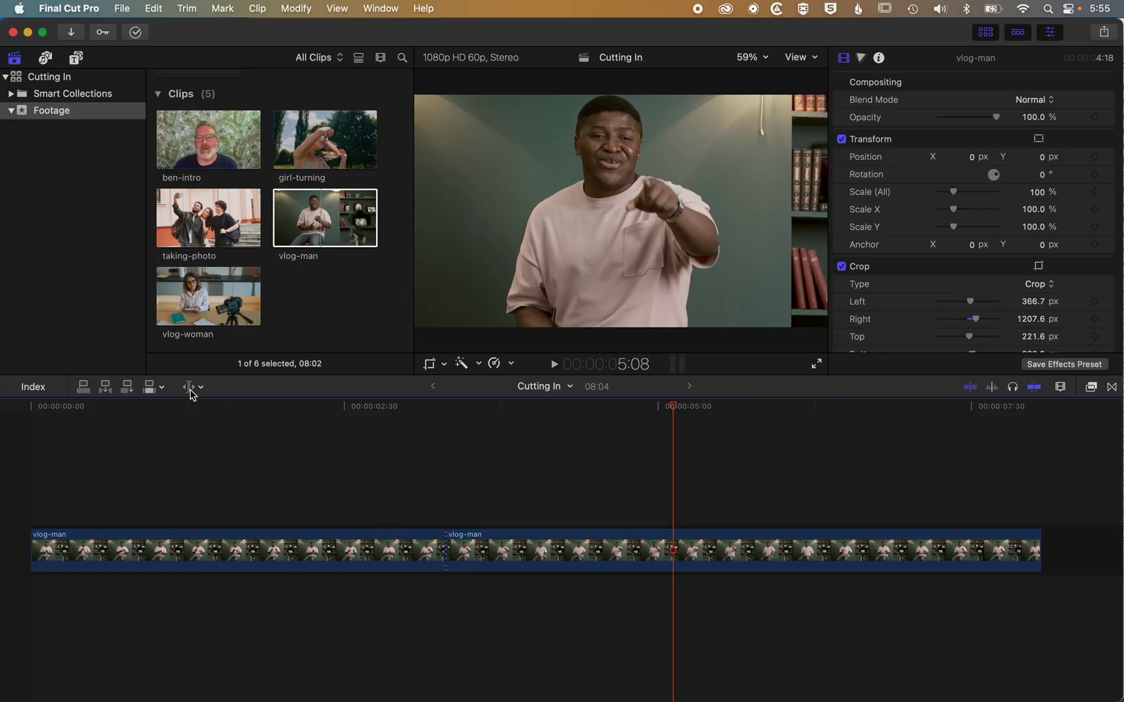
left_click(201, 388)
left_click(206, 408)
left_click_drag(445, 546, 499, 558)
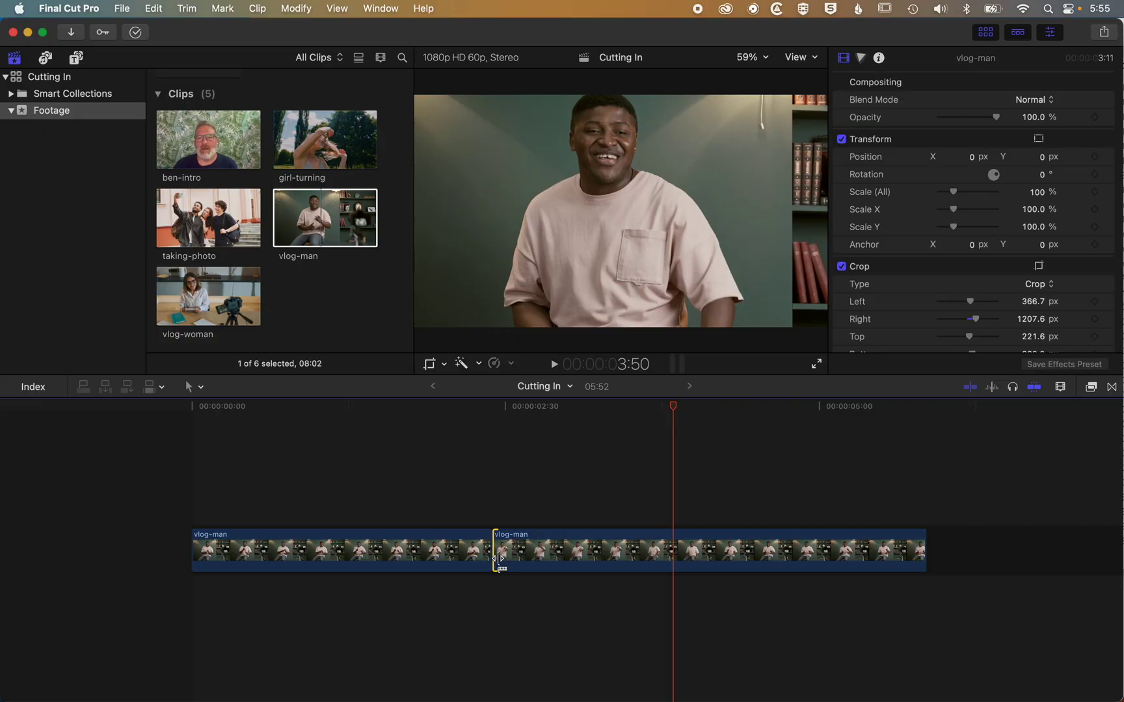
key("super+z")
key("super+z")
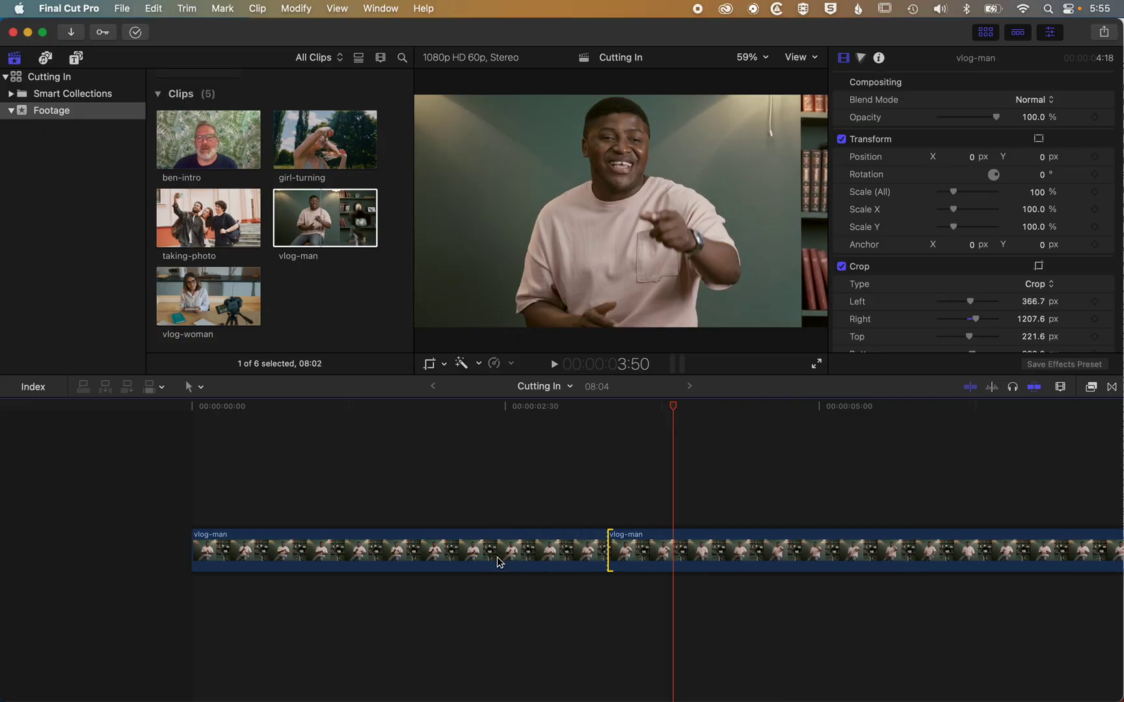
key("shift+z")
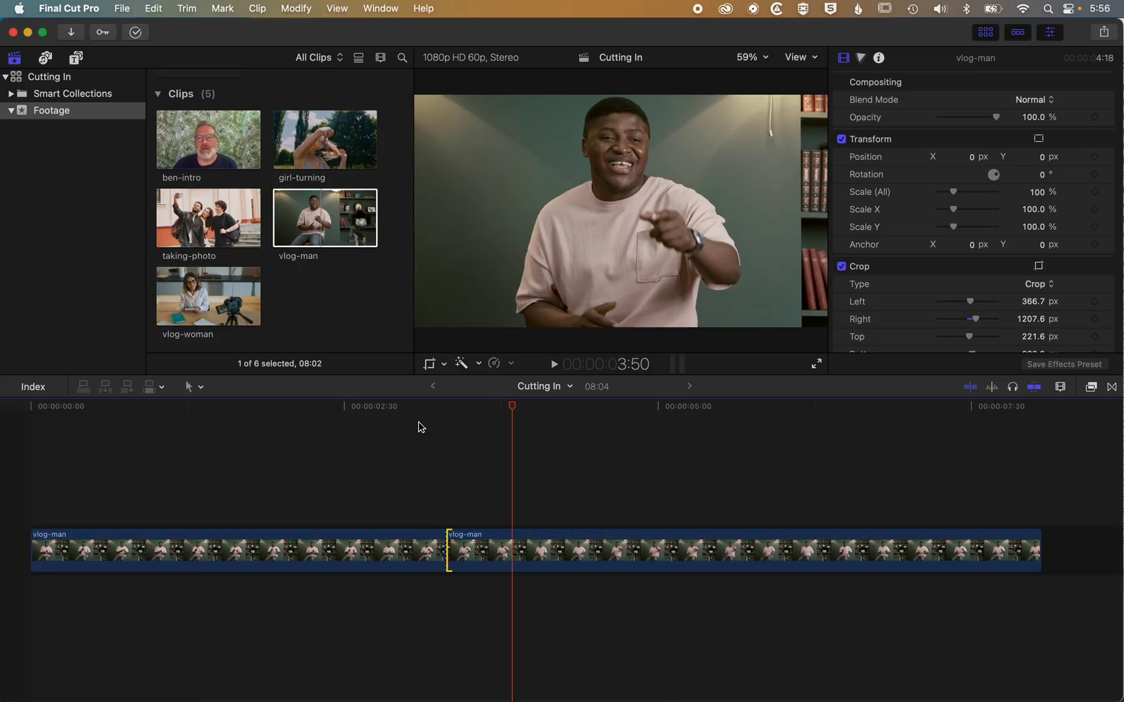
Step: Roll the edit point between the vlog-man clips about one second later with the Trim tool
left_click(201, 388)
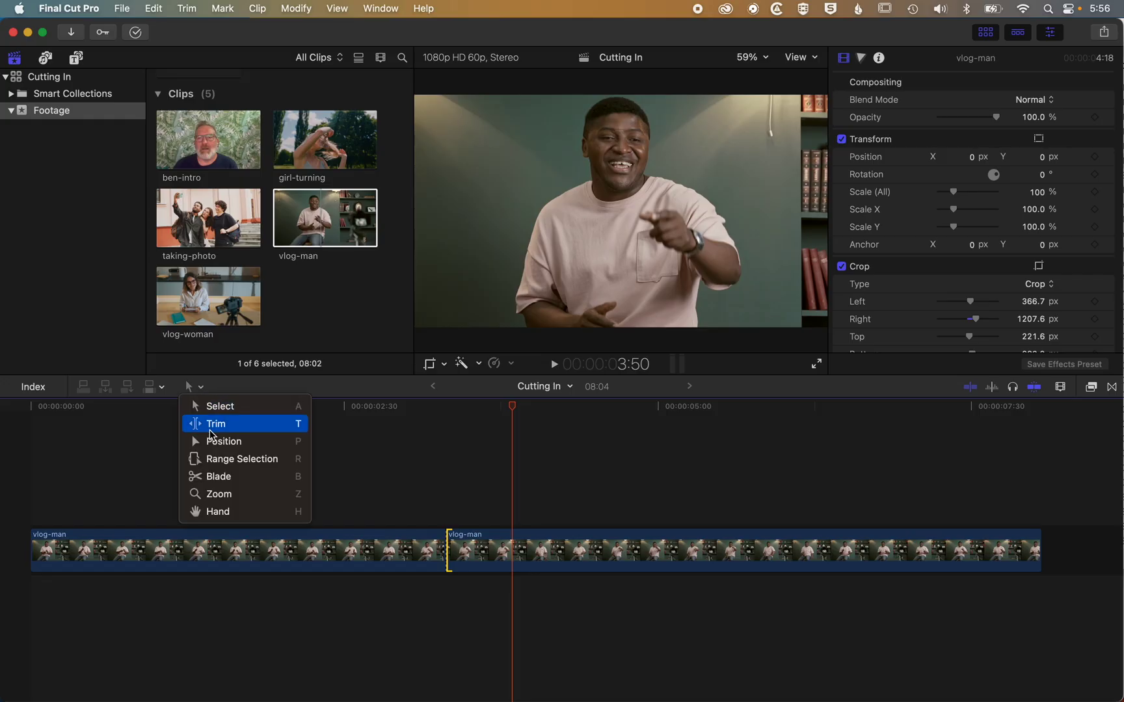
left_click(213, 426)
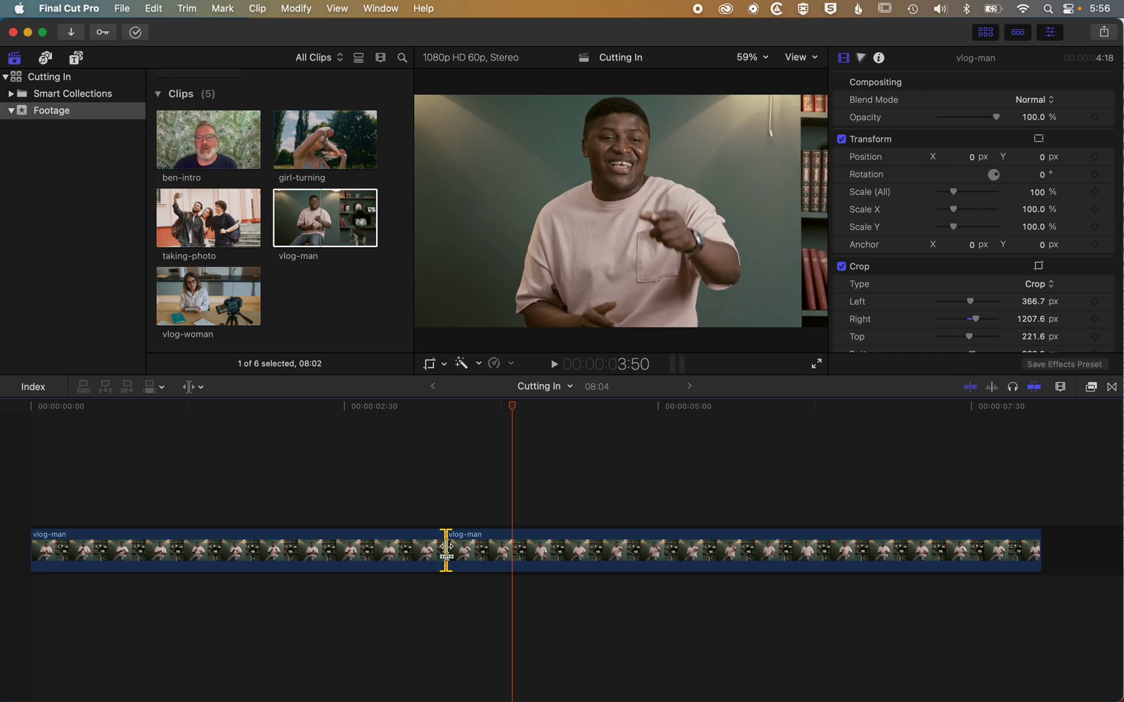
left_click_drag(446, 550, 479, 550)
left_click_drag(545, 412, 623, 417)
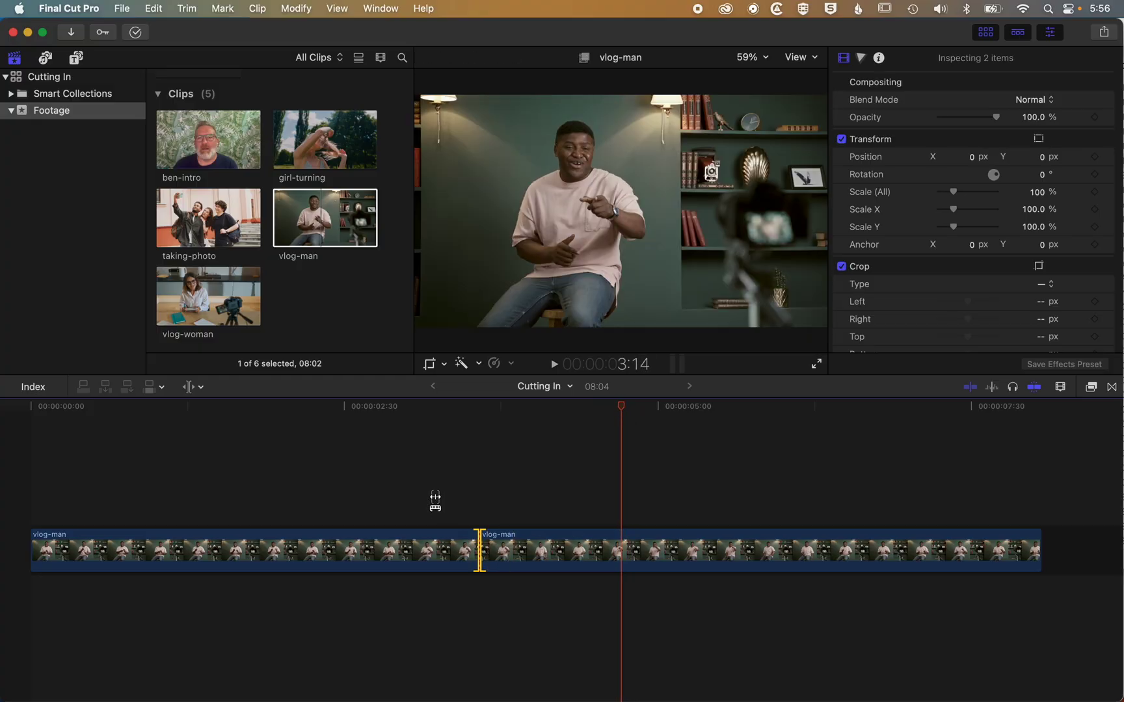
left_click(190, 387)
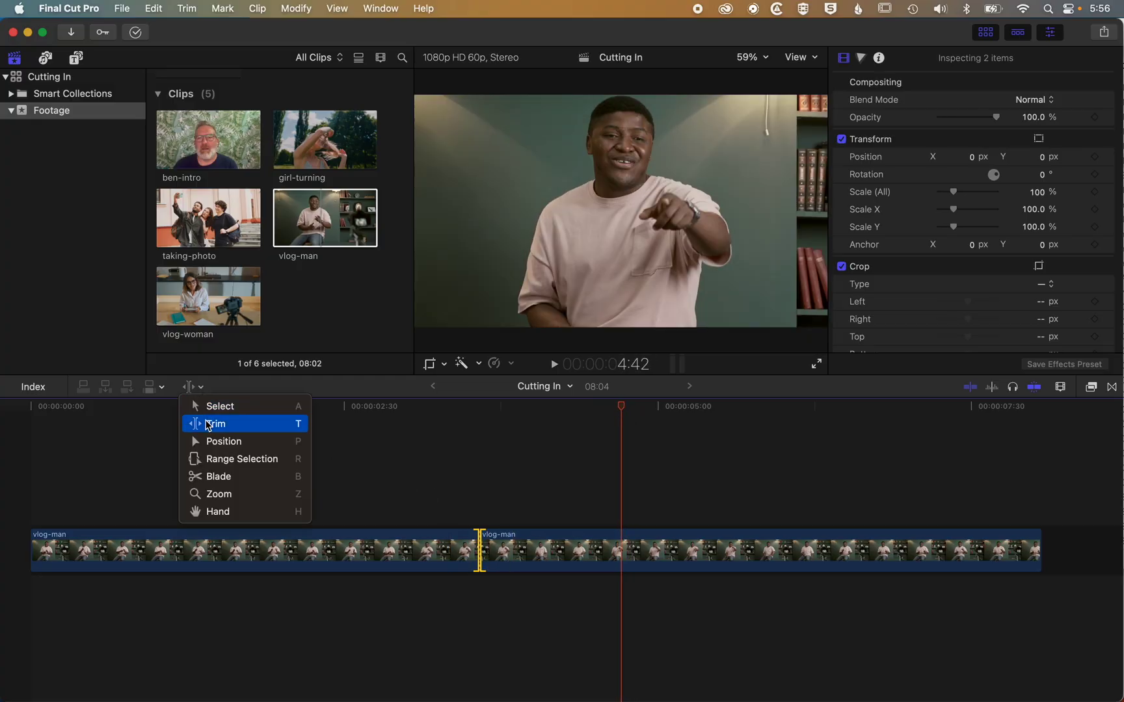
left_click(235, 390)
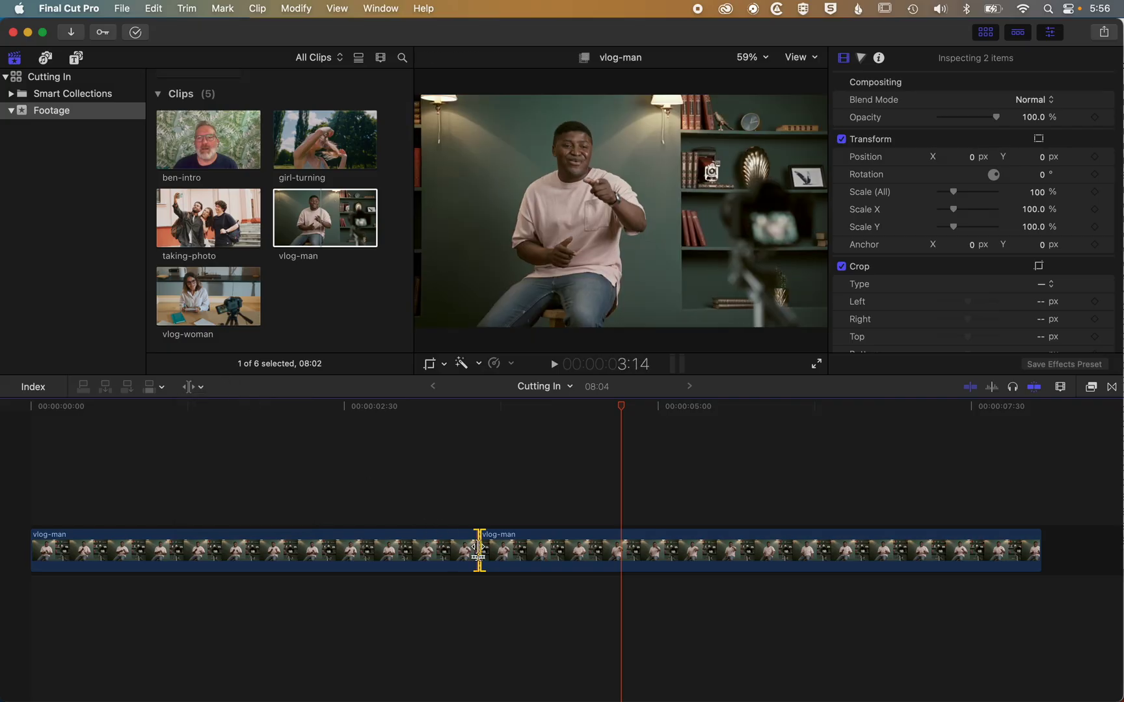
left_click_drag(479, 549, 619, 547)
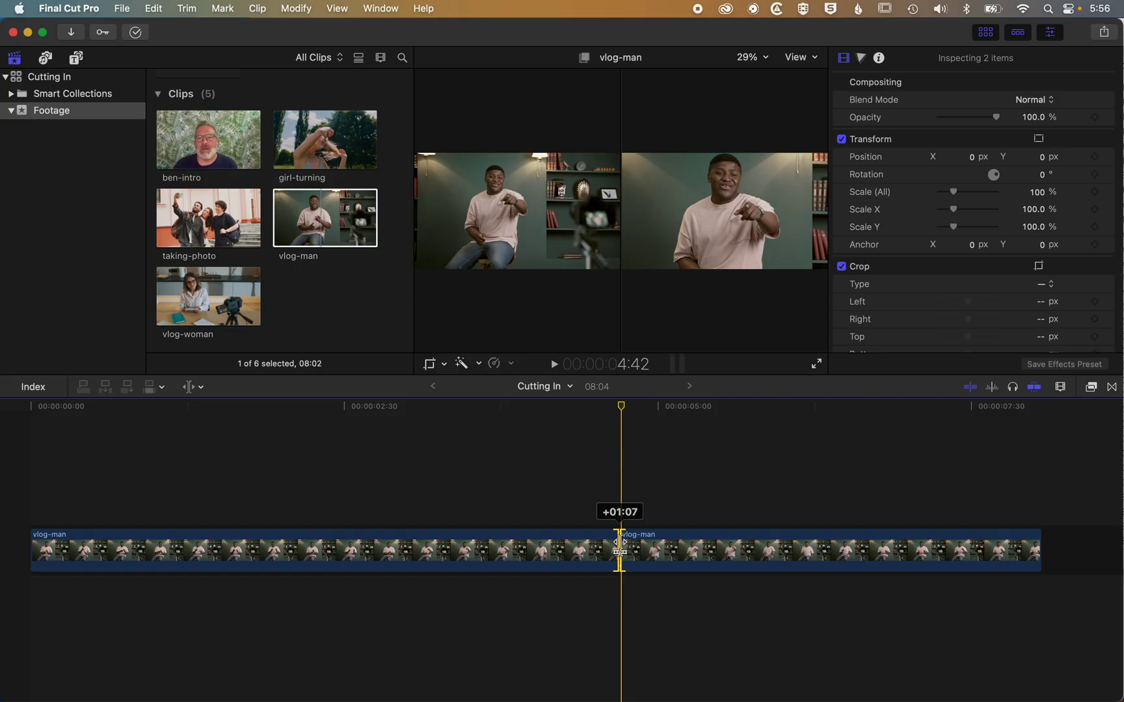
left_click_drag(619, 546, 620, 547)
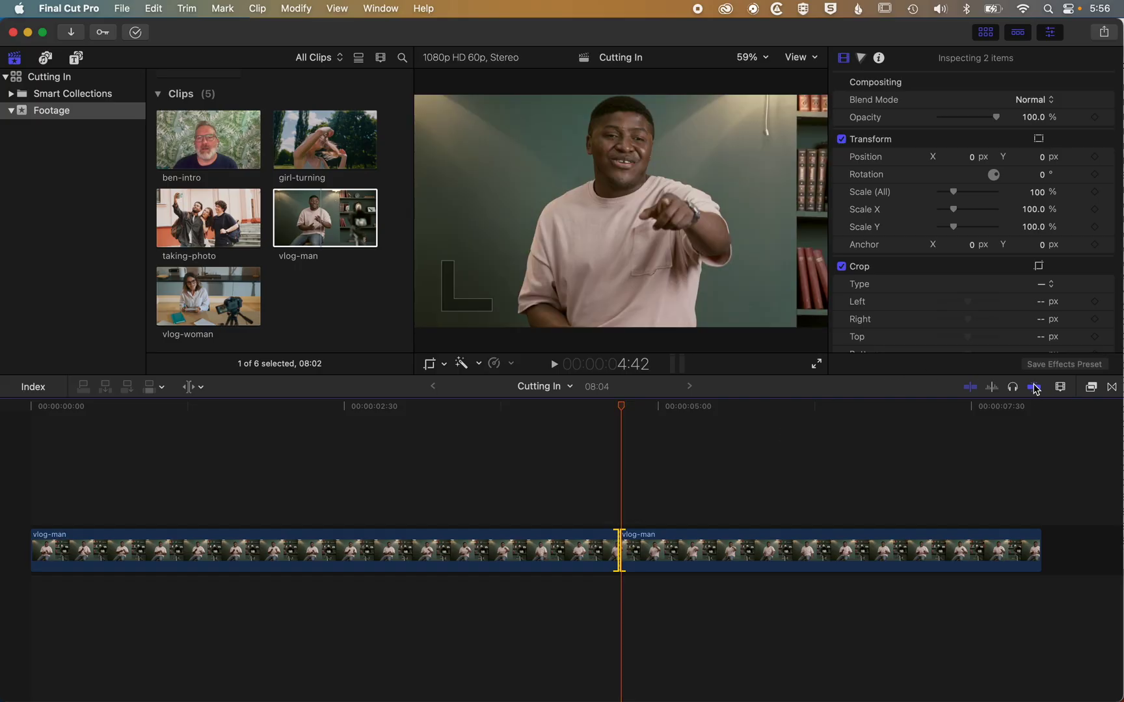
Step: Turn off skimming, play back from 3:43 across the cut, then park near 6:38
left_click(1035, 388)
left_click(499, 407)
key("space")
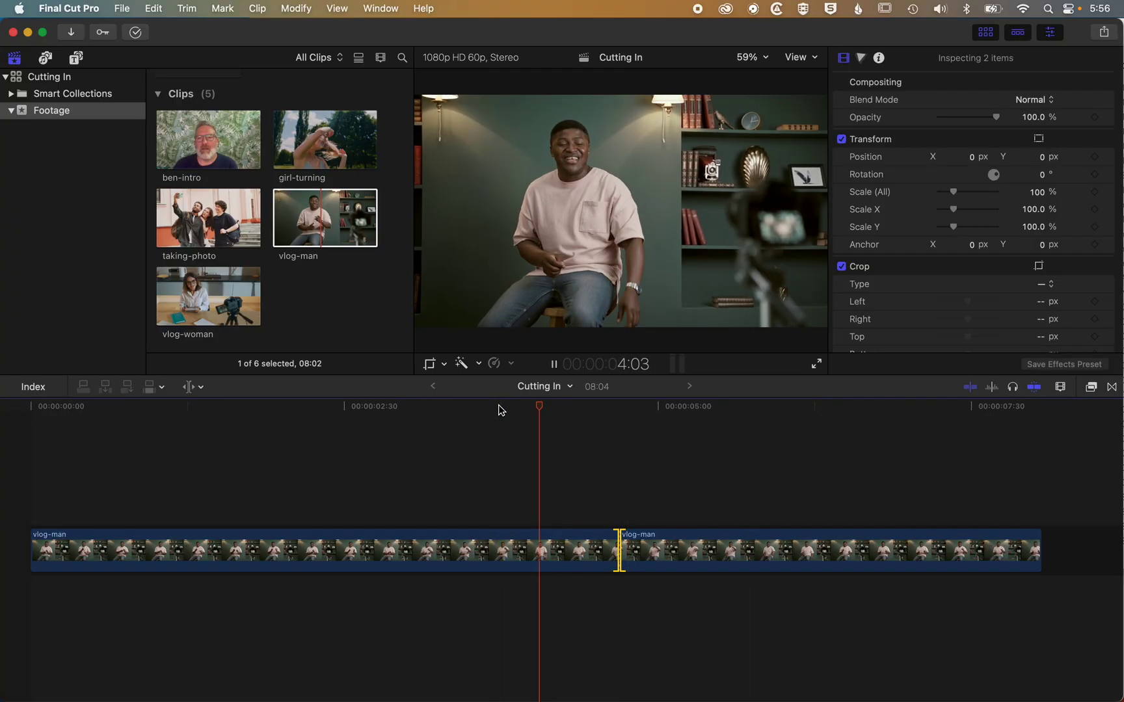
key("space")
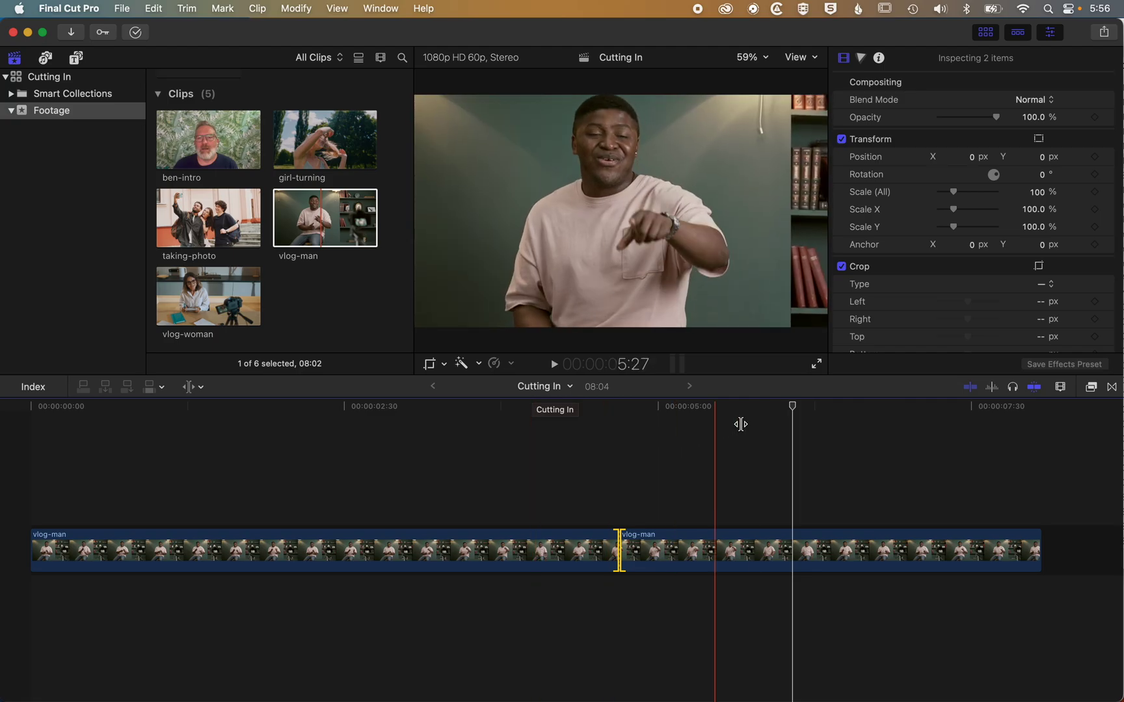
left_click(798, 407)
left_click_drag(799, 411, 882, 415)
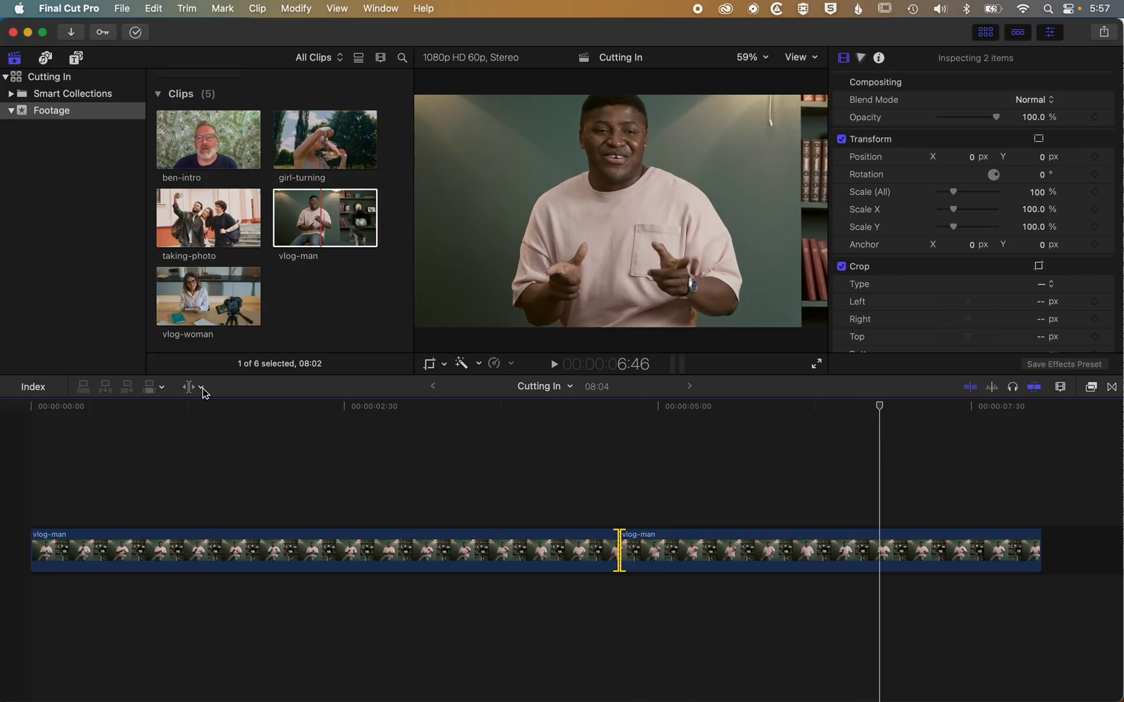
Step: Blade the cropped vlog-man clip at 6:50 with Command+B and select the new third piece
left_click(202, 388)
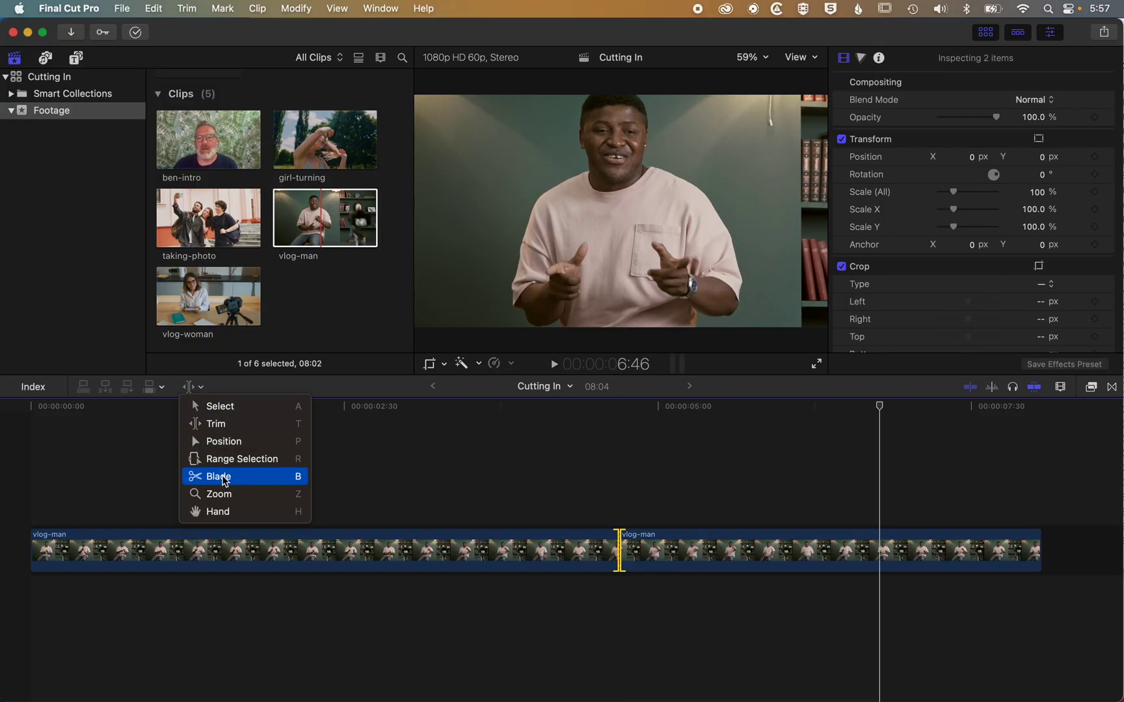
left_click(228, 407)
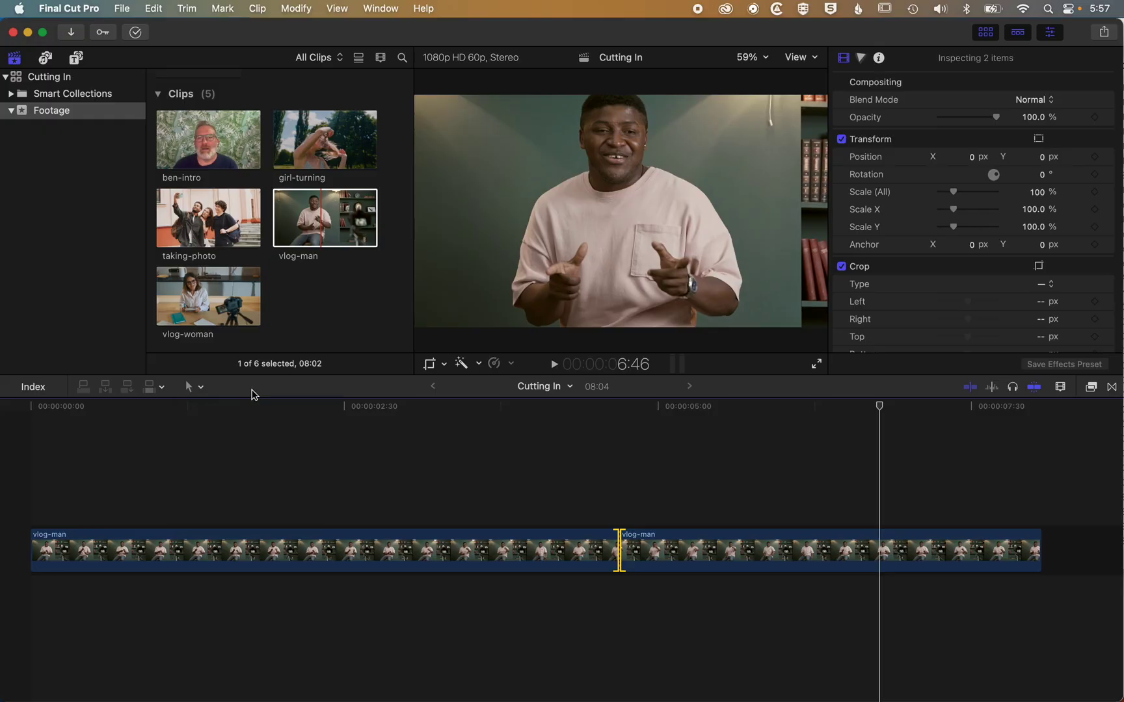
left_click(886, 406)
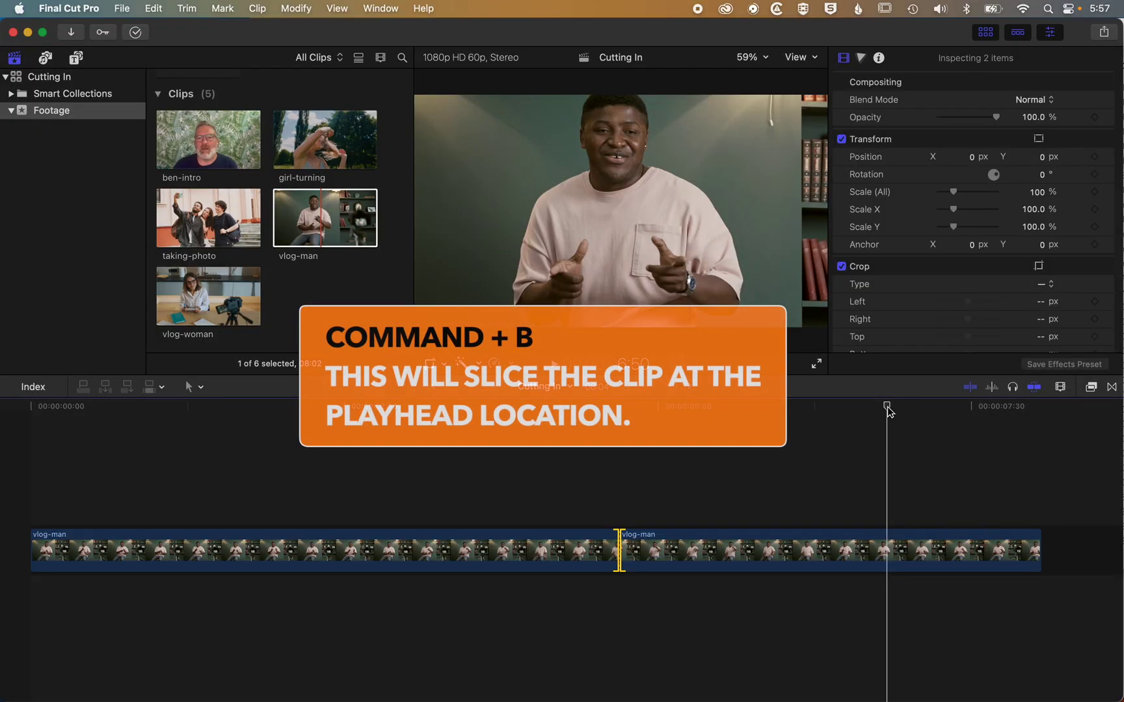
key("cmd+b")
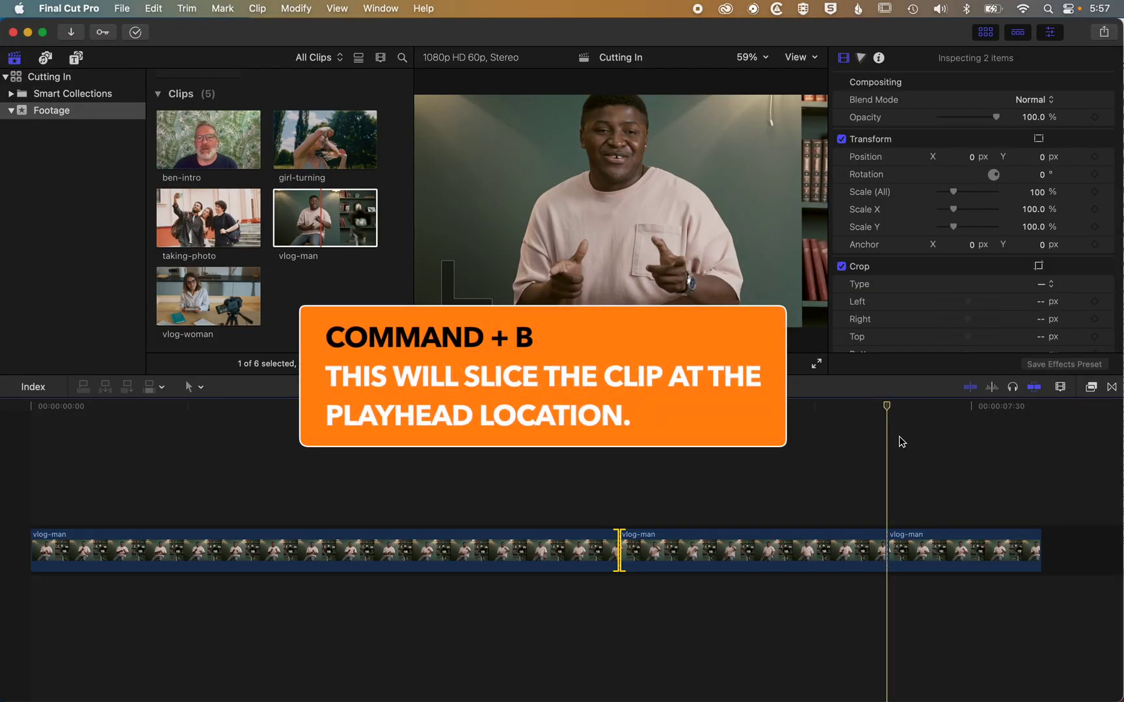
left_click(927, 548)
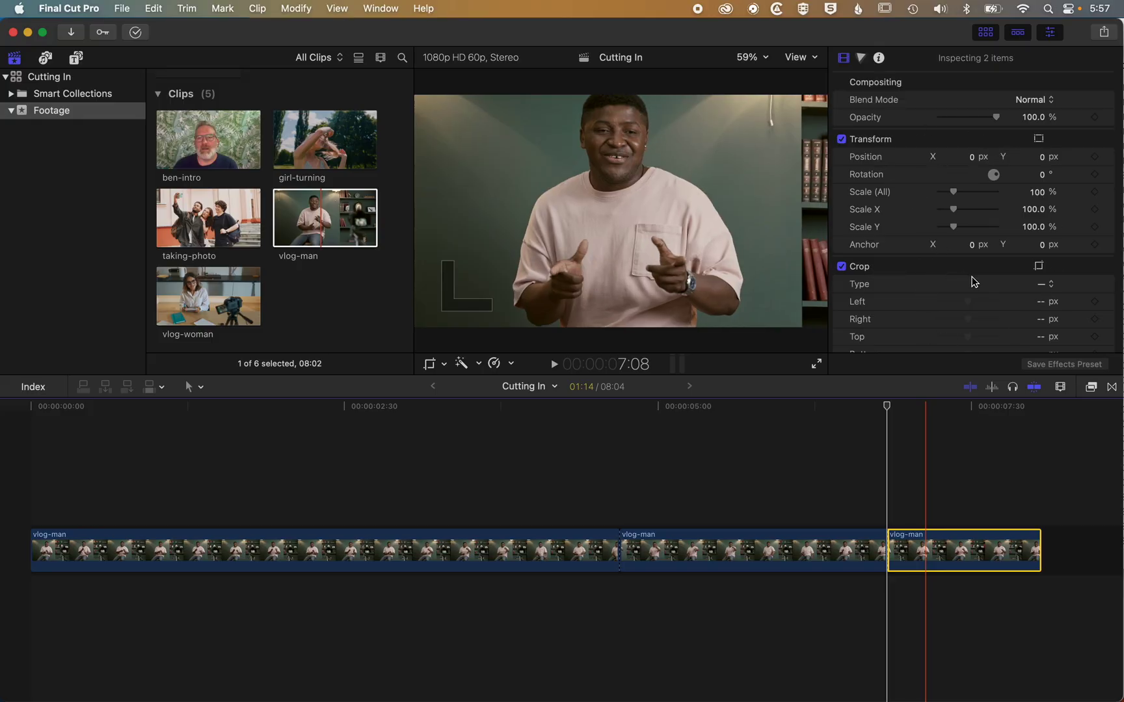
Step: Reset the third clip's Crop parameter in the Video inspector to restore the wide shot
scroll(1013, 308, "down", 5)
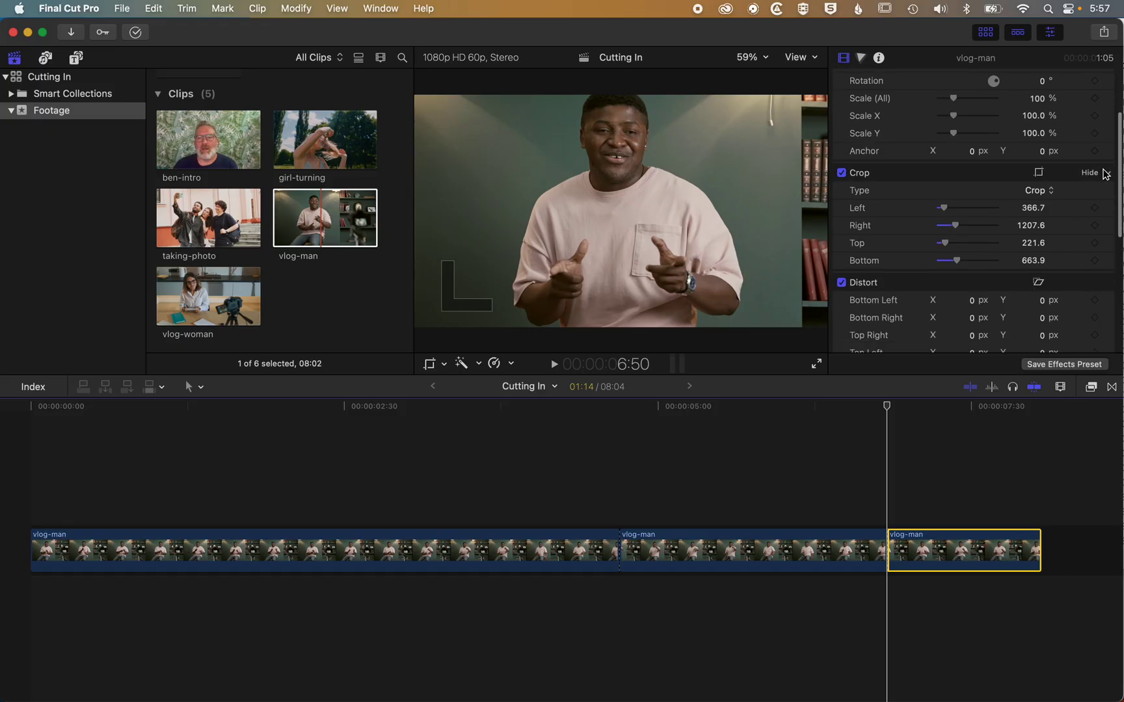
left_click(1108, 173)
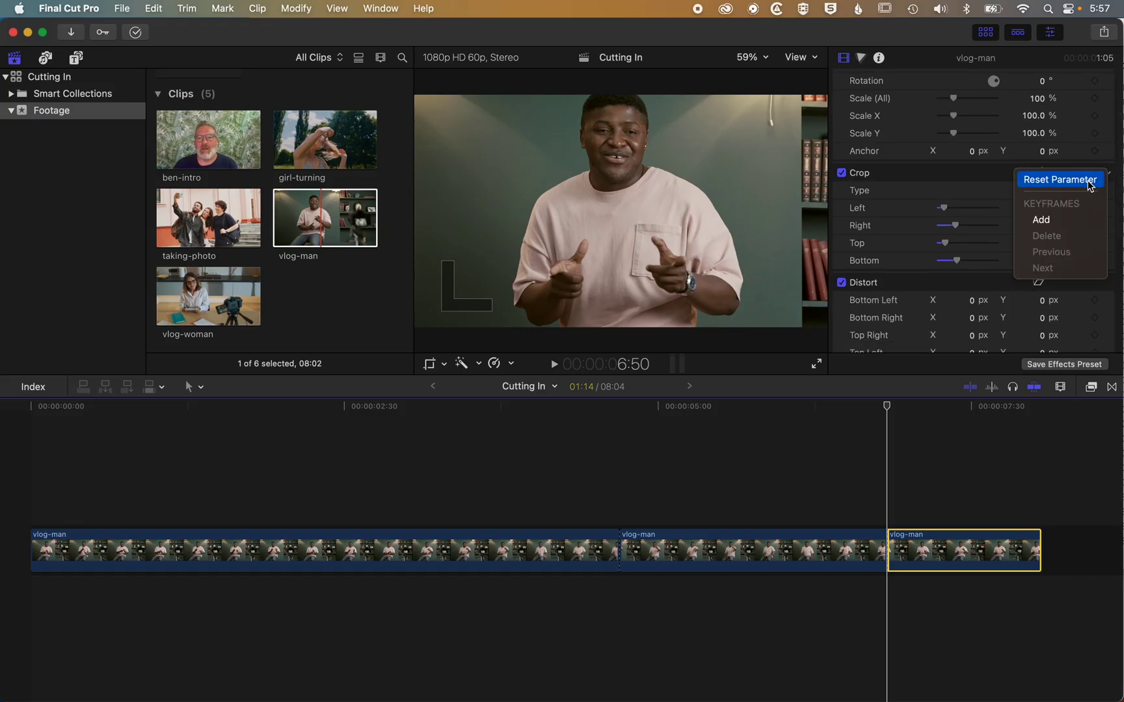
left_click(1089, 183)
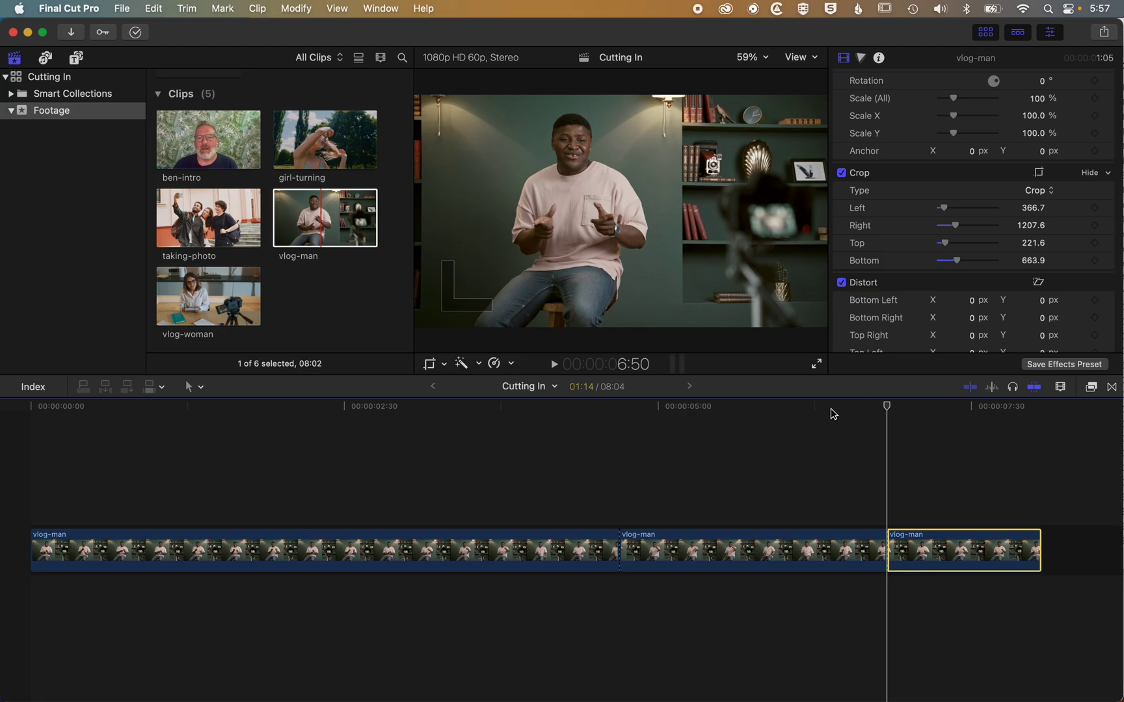
Step: Play back from 3:34 to review the wide-close-wide cuts, then marquee-select the vlog-man clips
left_click(810, 410)
left_click(479, 408)
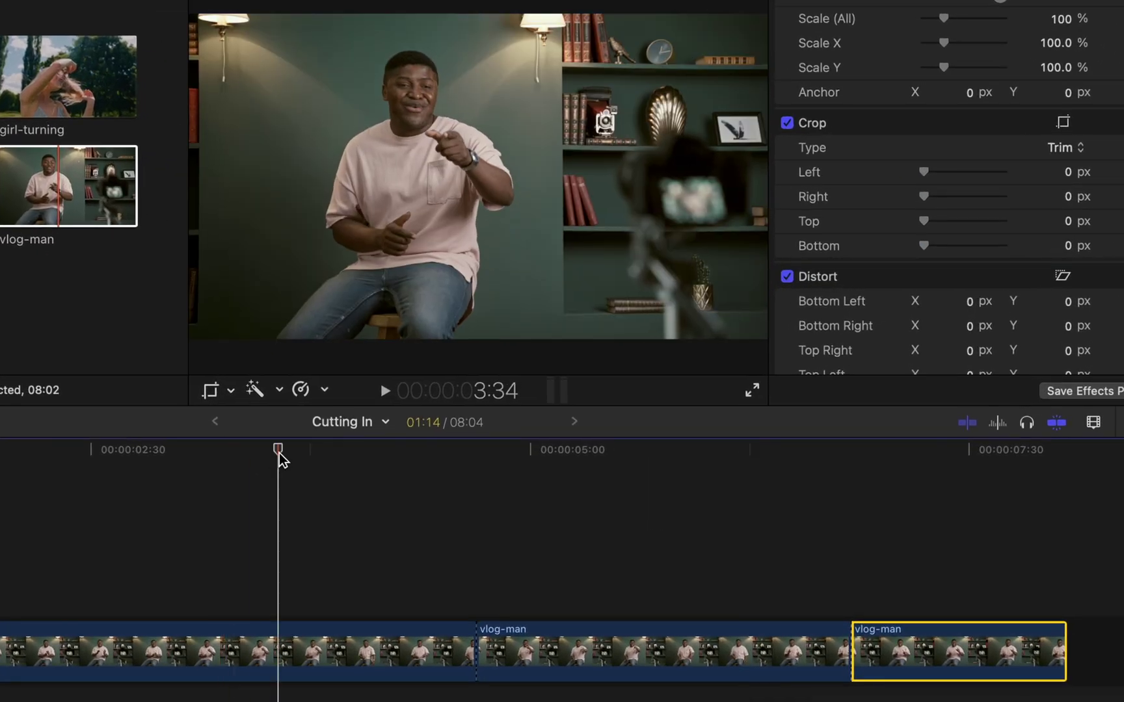
key("space")
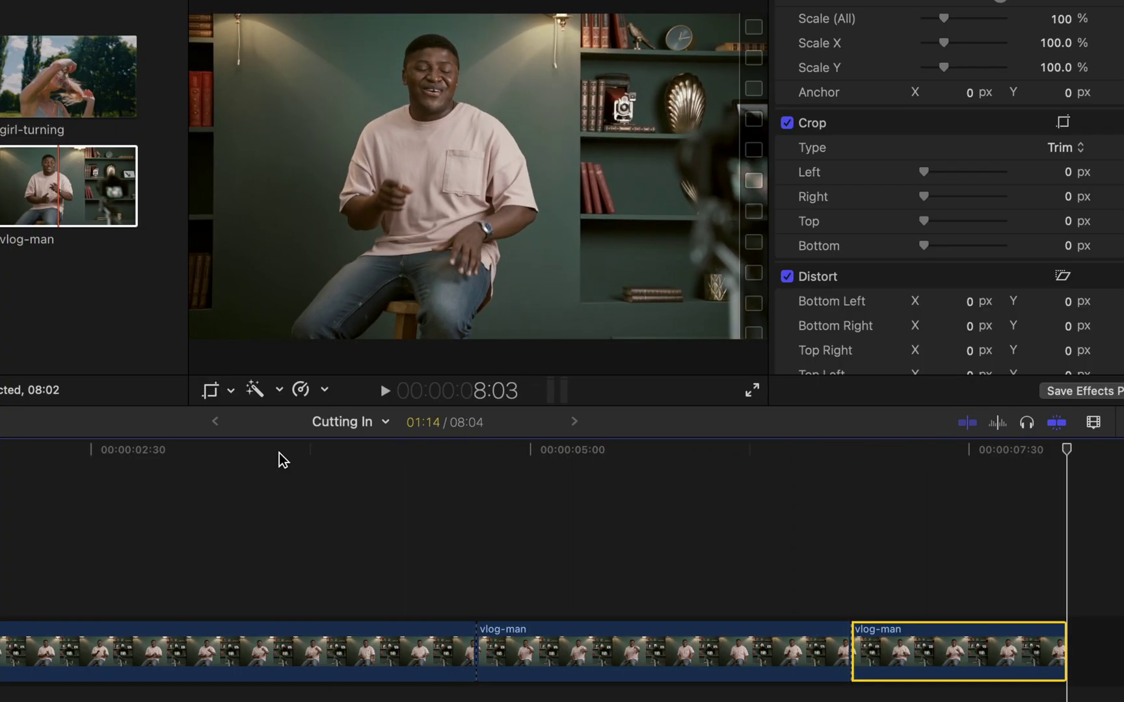
left_click_drag(420, 556, 892, 700)
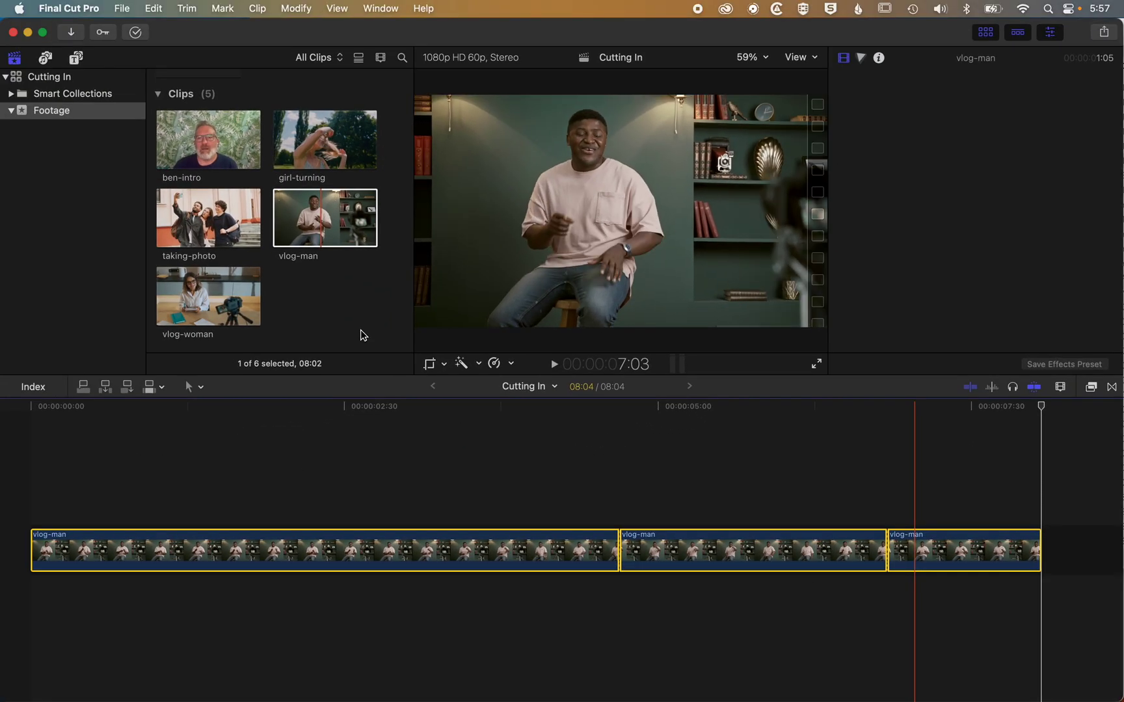
Step: Swap the vlog-man clips for ben-intro, fit it with Shift+Z, and enlarge the track height
key("Delete")
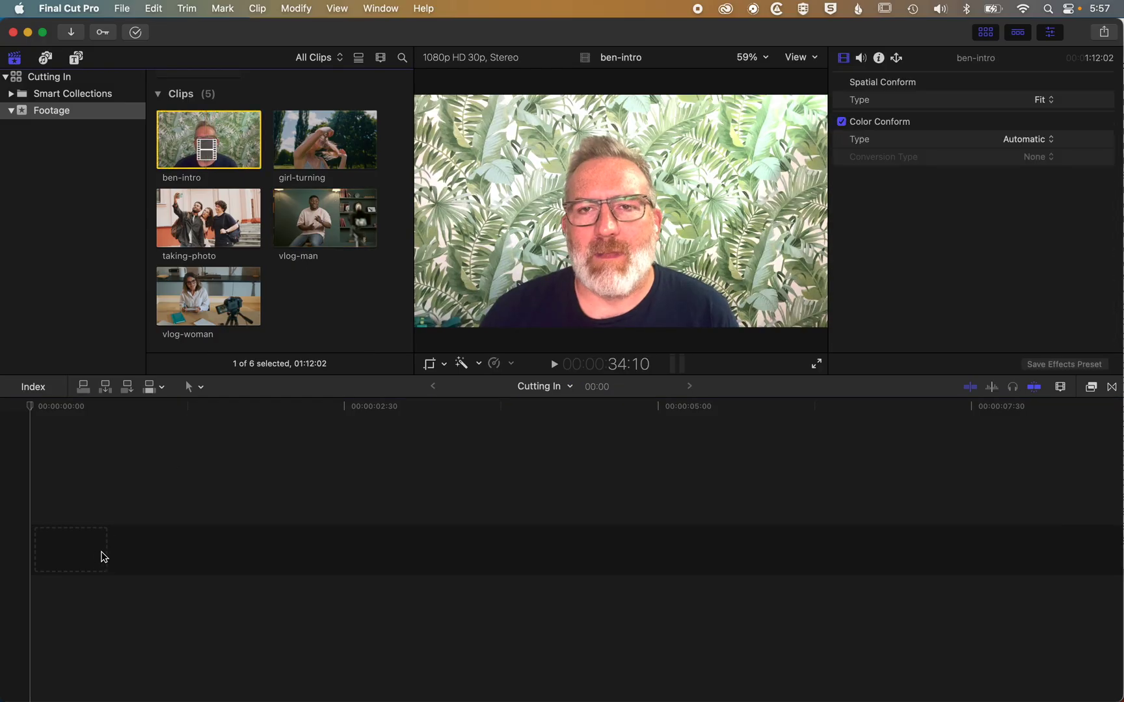
left_click_drag(103, 556, 66, 558)
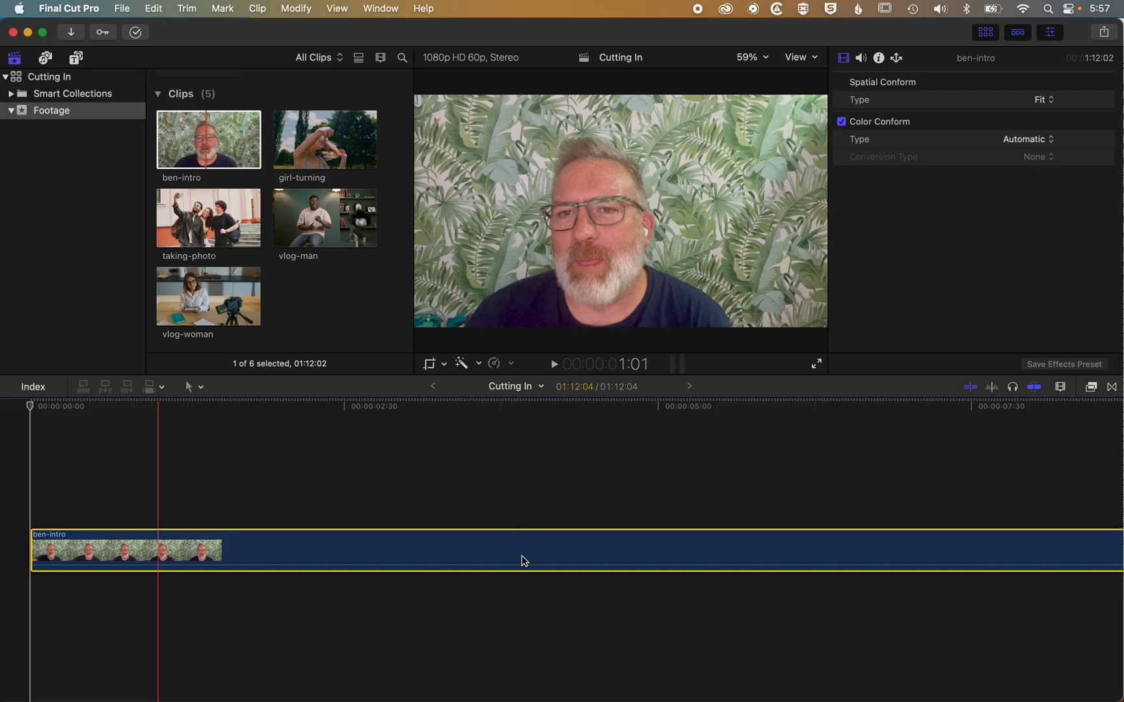
key("shift+z")
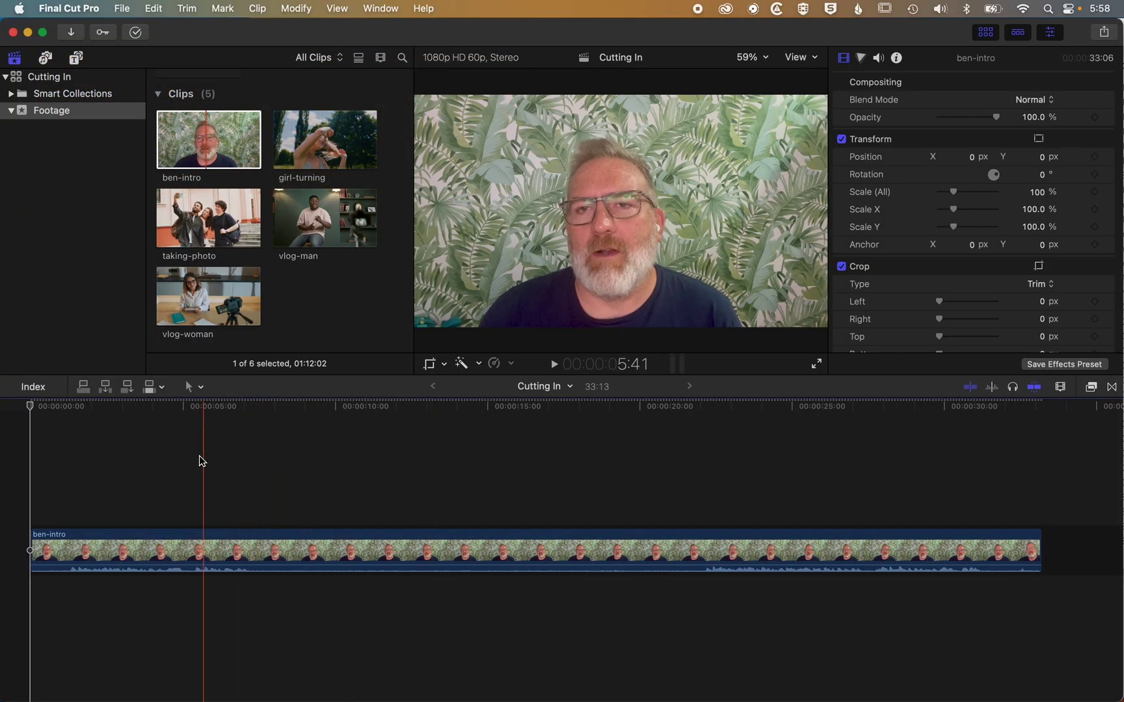
left_click_drag(118, 407, 69, 415)
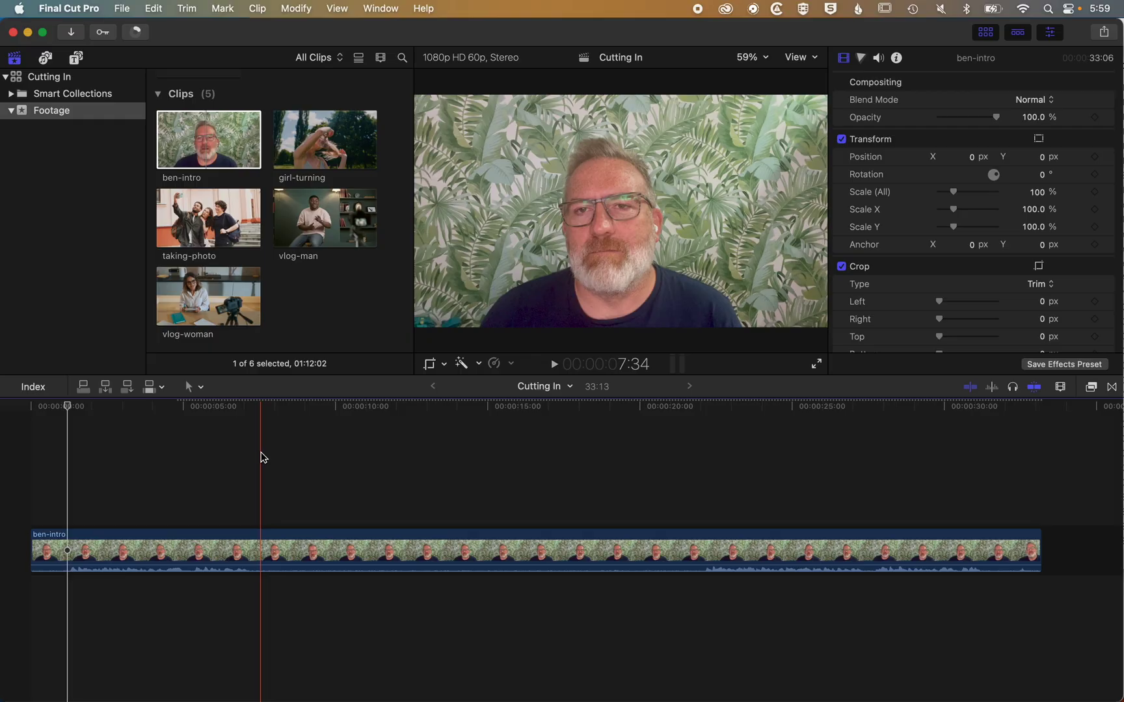
key("shift+super+equal")
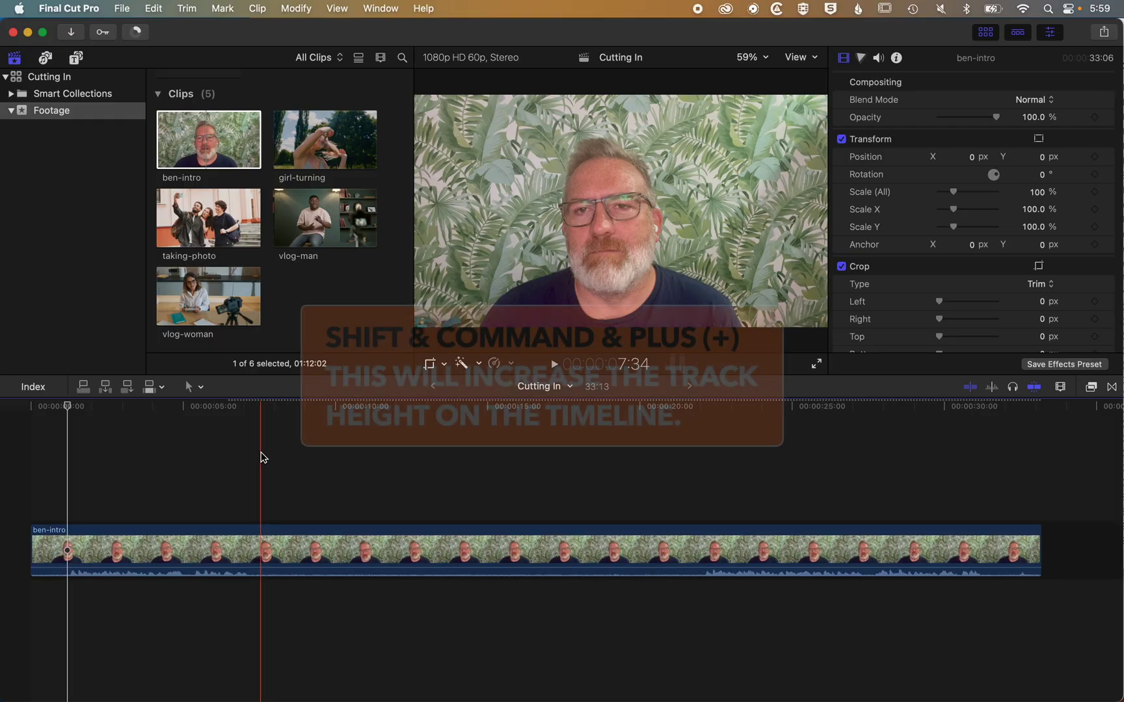
Step: Enlarge the track further and enable Loudness in the ben-intro clip's Audio inspector
key("shift+super+equal")
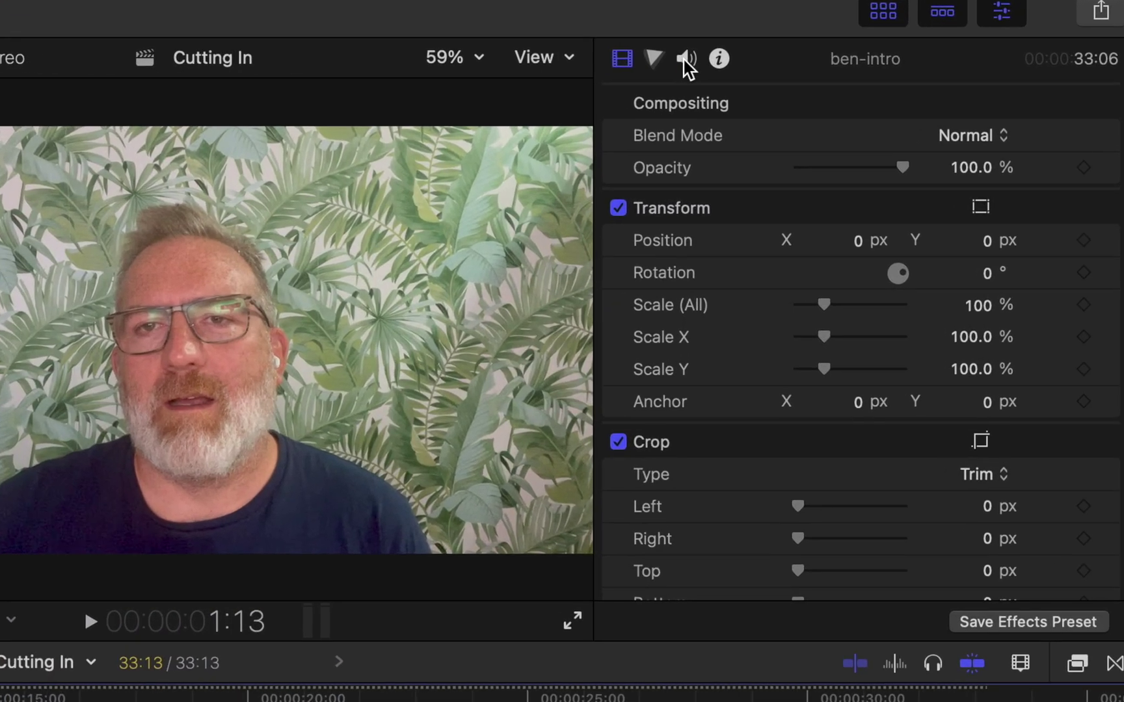
left_click(684, 60)
scroll(745, 213, "down", 3)
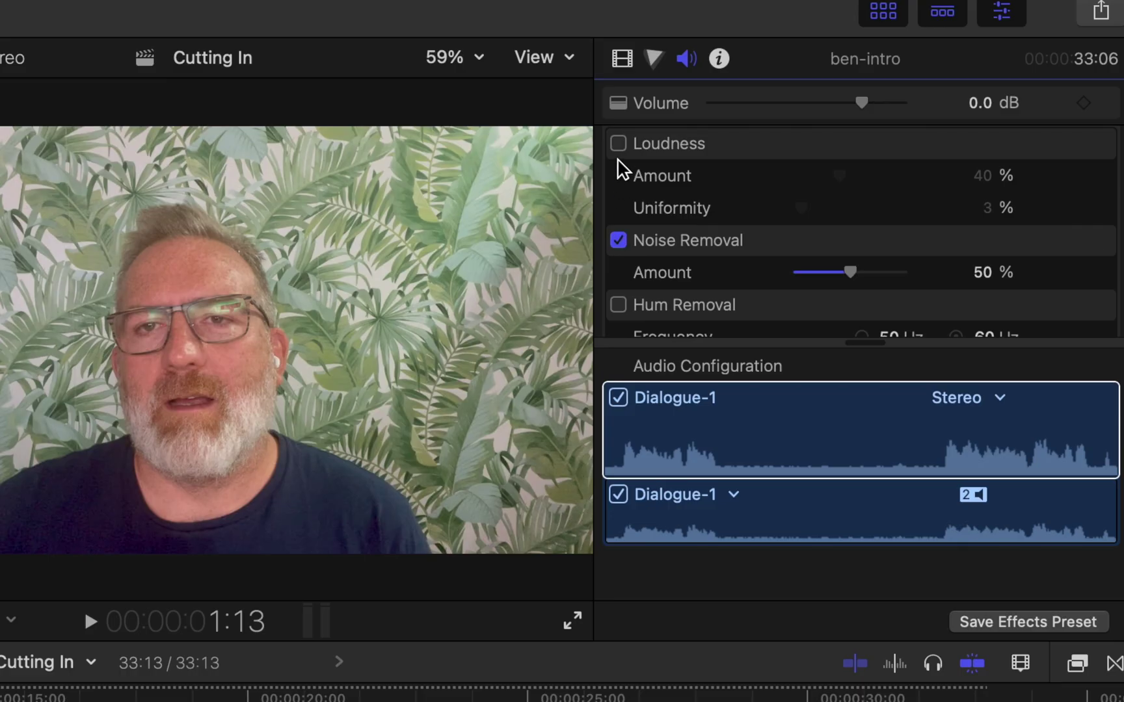
left_click(618, 143)
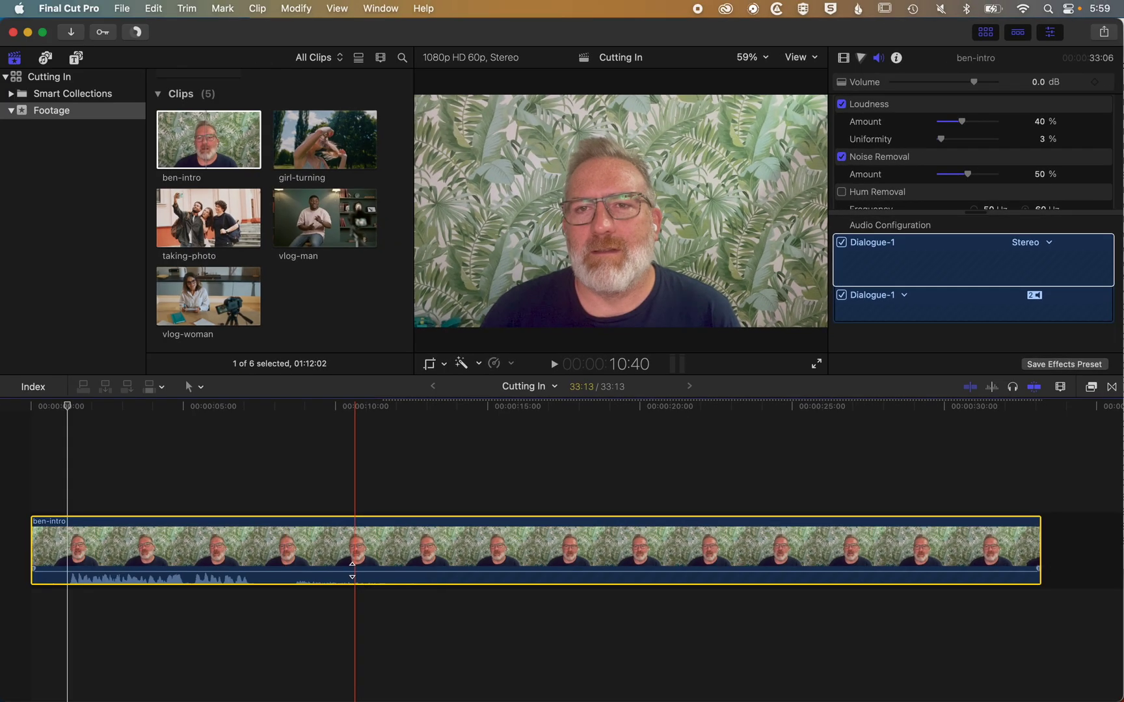
left_click(299, 494)
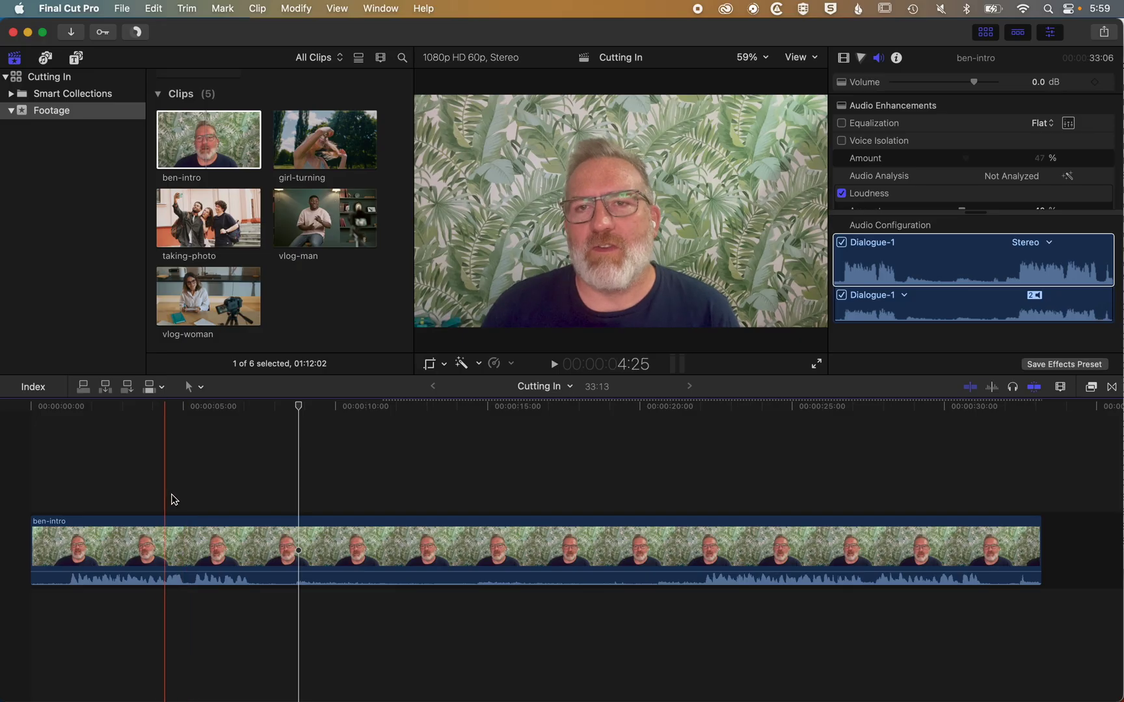
Step: Mark a range from 5:08 to 22:02 in ben-intro and delete it
key("i")
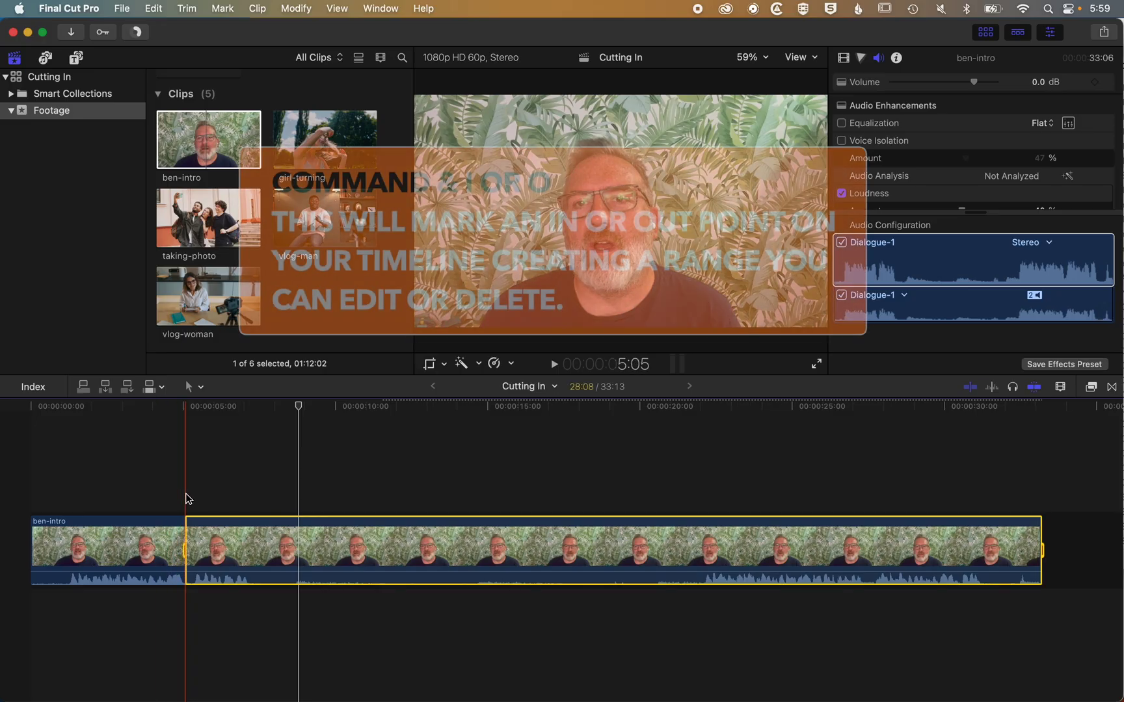
left_click(431, 409)
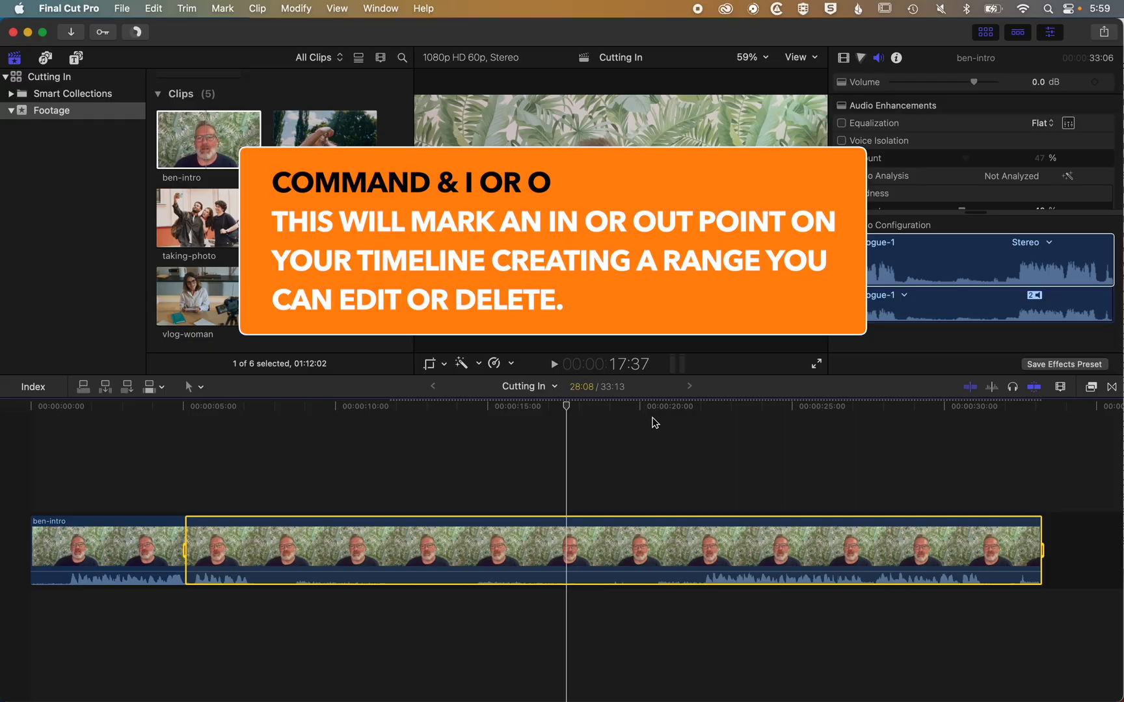
key("o")
key("Delete")
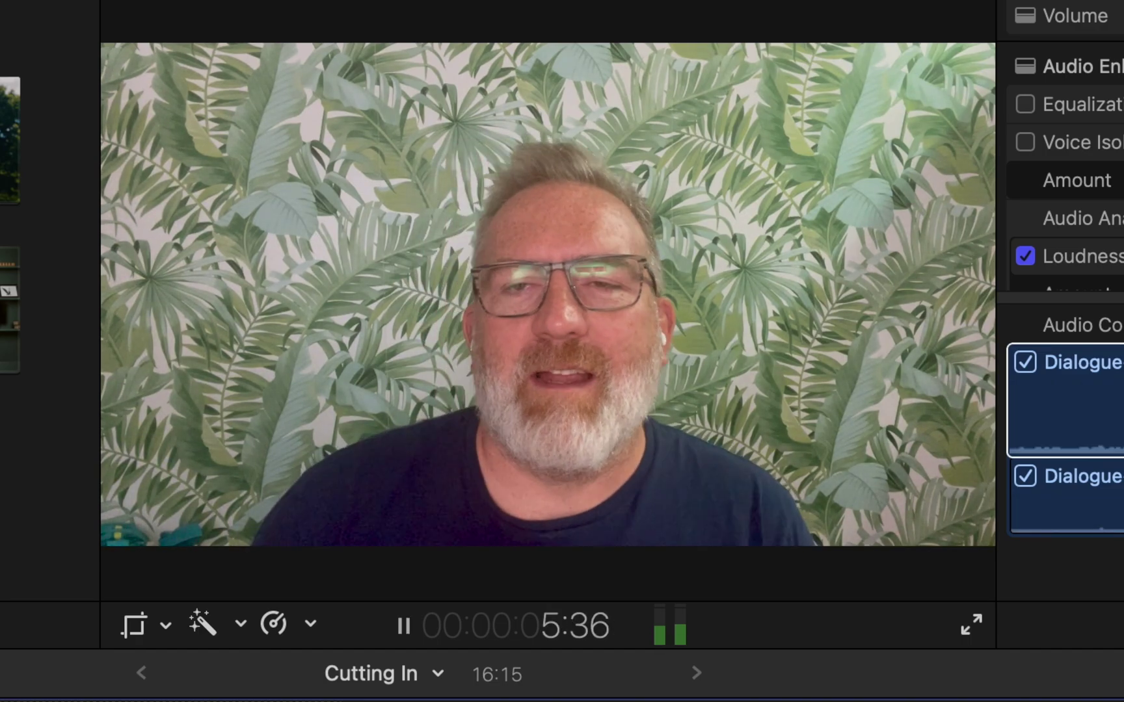
Step: Play back across the new cut near 5 seconds to review it
key("space")
left_click(125, 404)
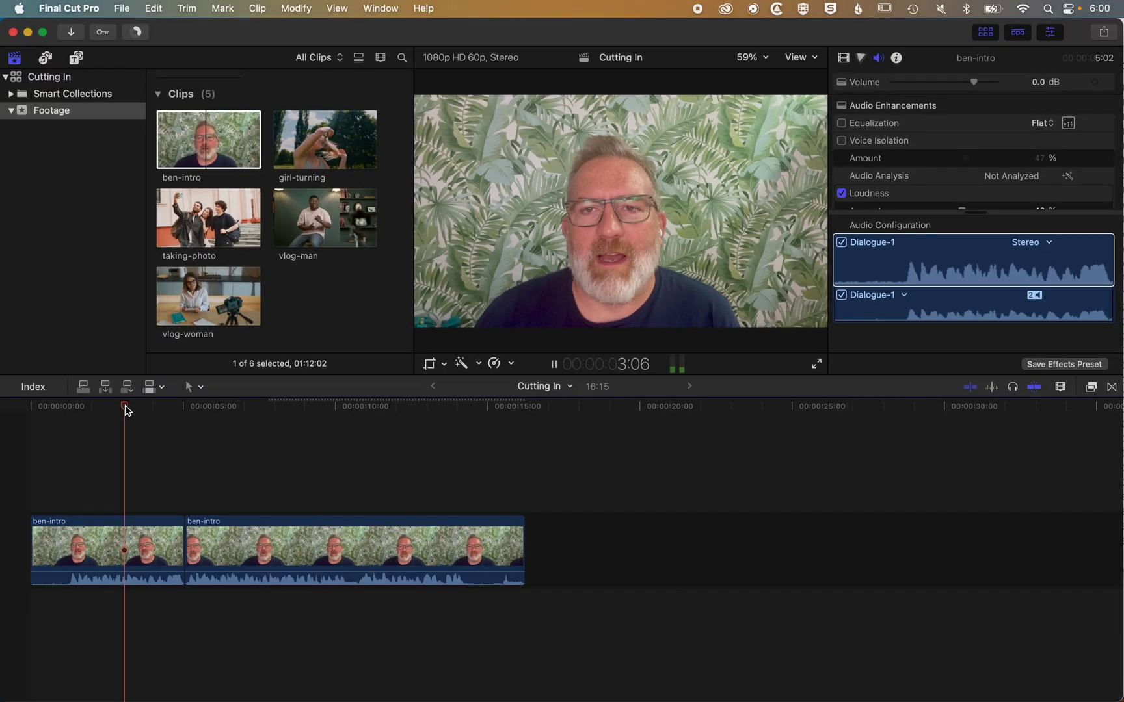
key("space")
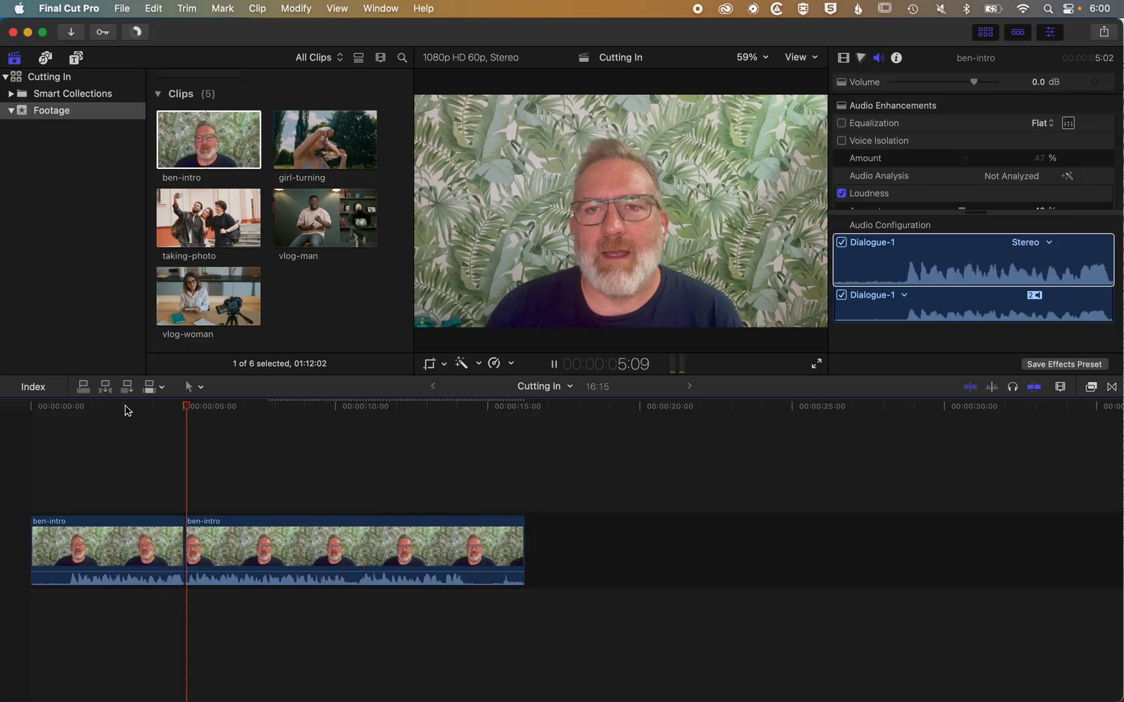
key("space")
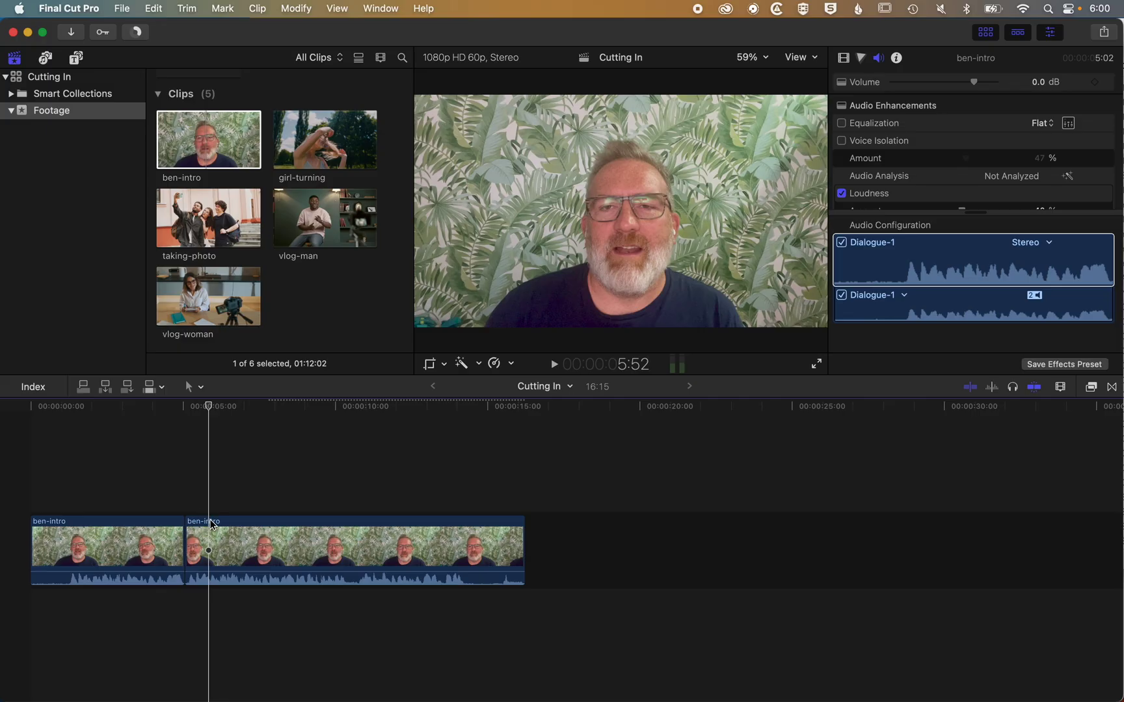
Step: Crop the second ben-intro piece to a speaker-centred punch-in at about 142% scale
left_click(445, 366)
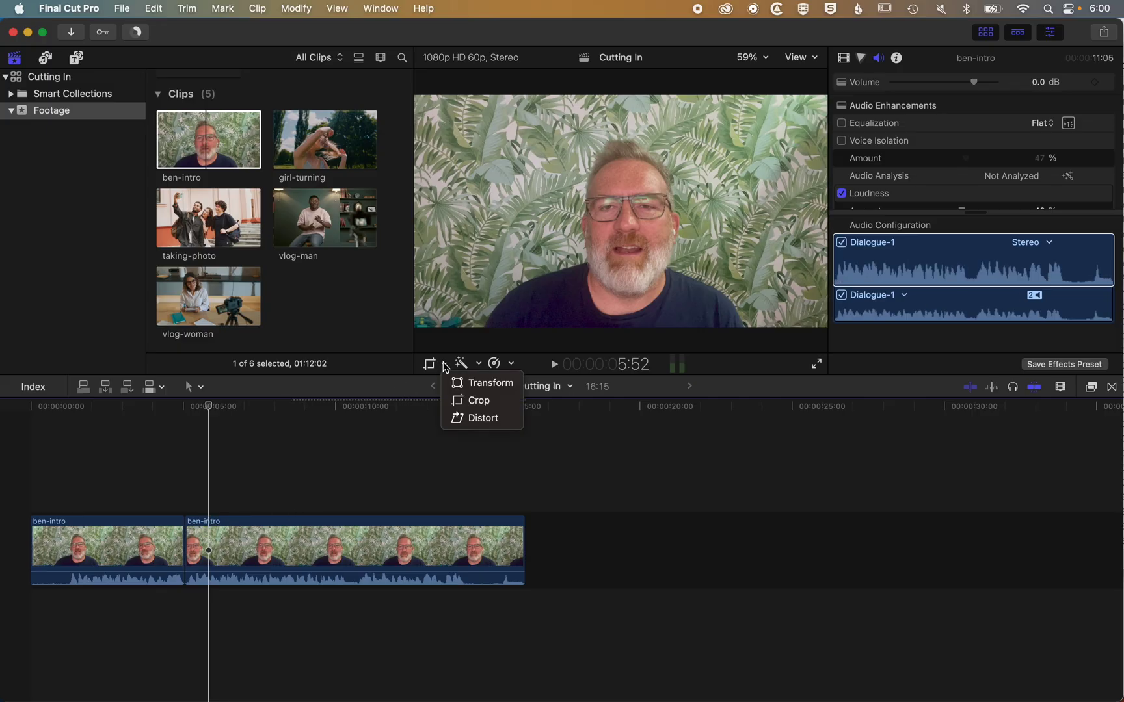
left_click(461, 401)
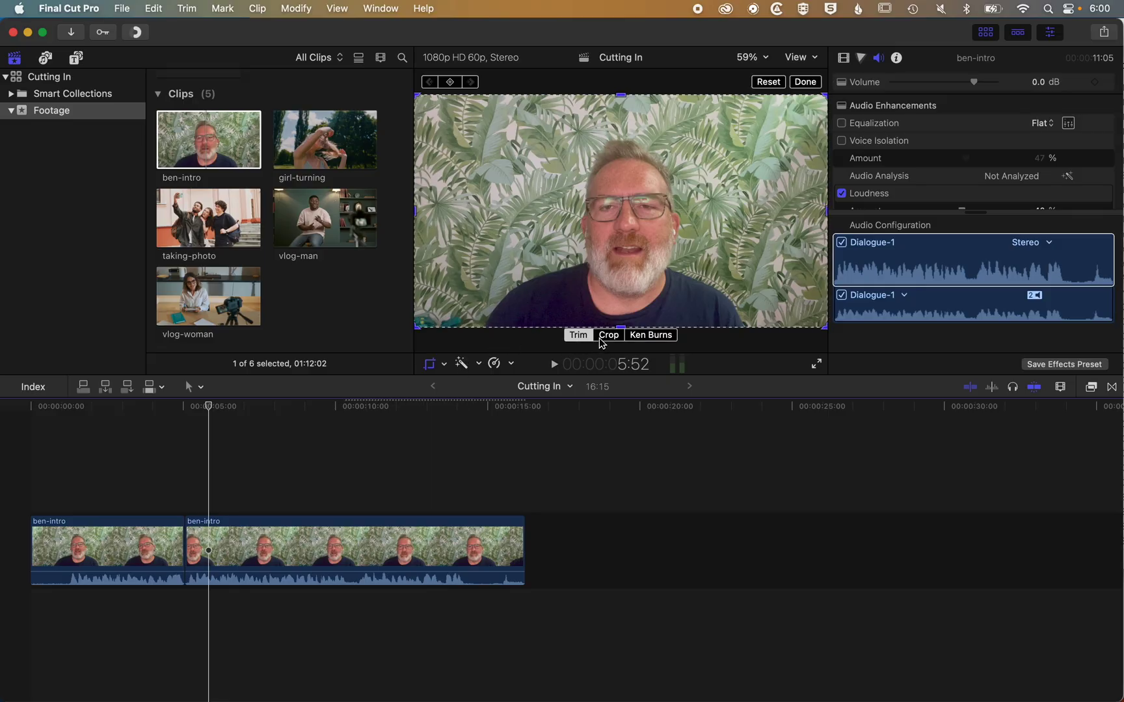
left_click(606, 335)
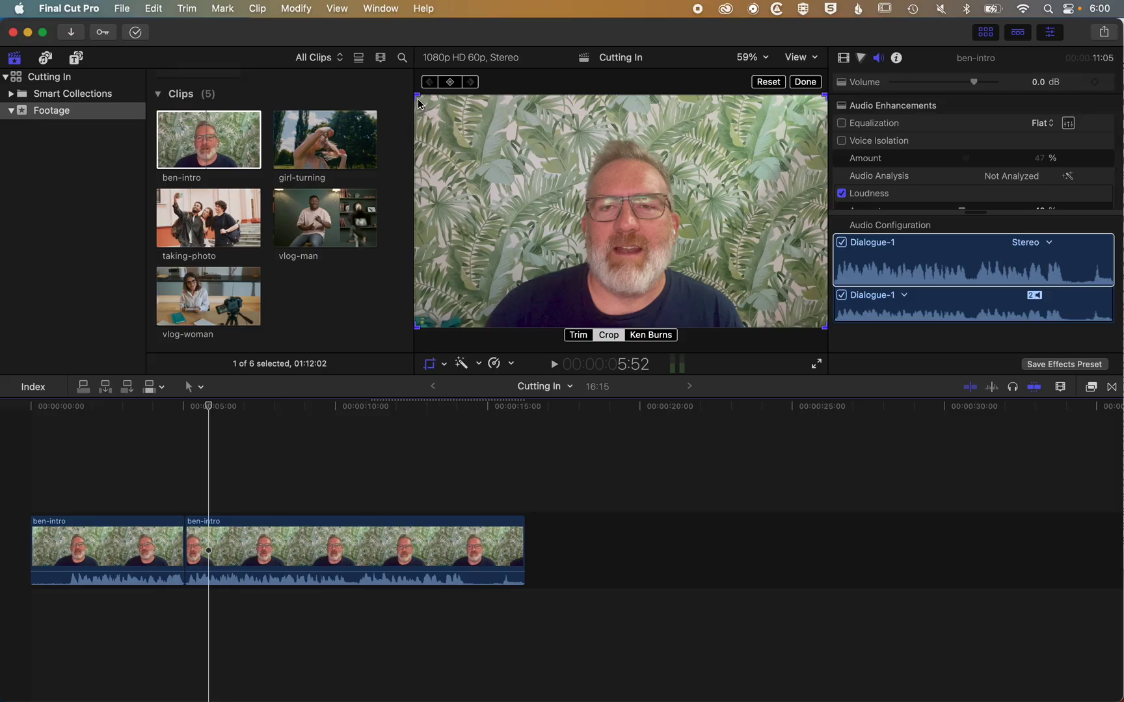
left_click_drag(455, 115, 500, 160)
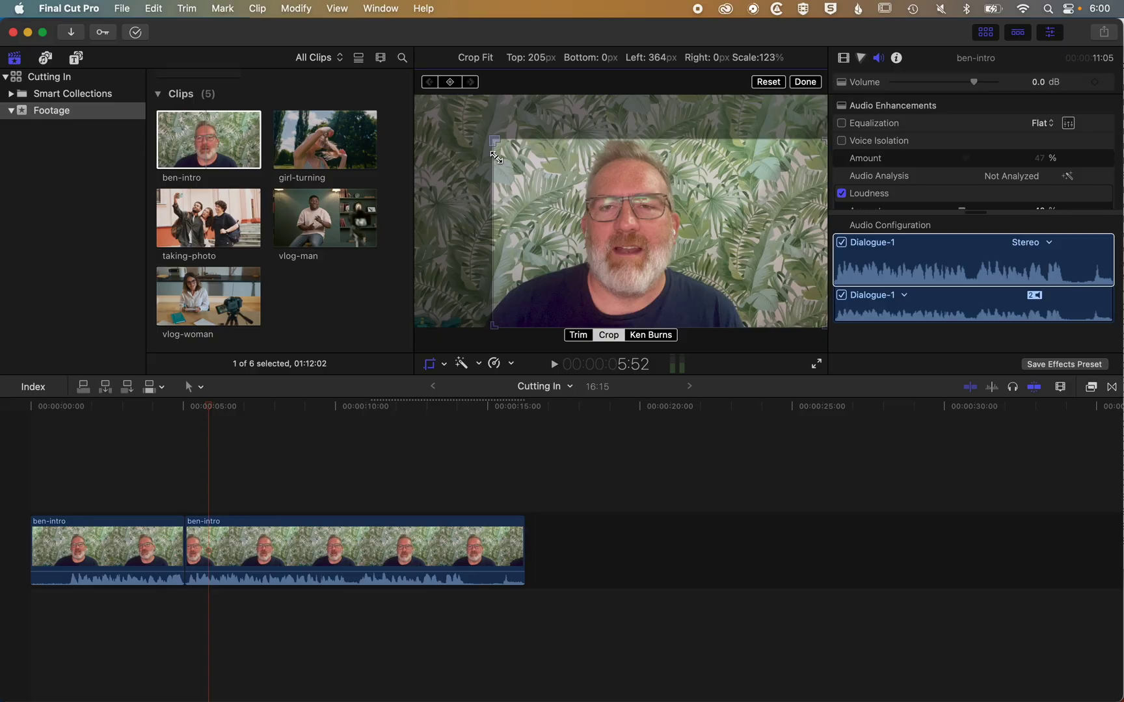
left_click_drag(773, 284, 725, 284)
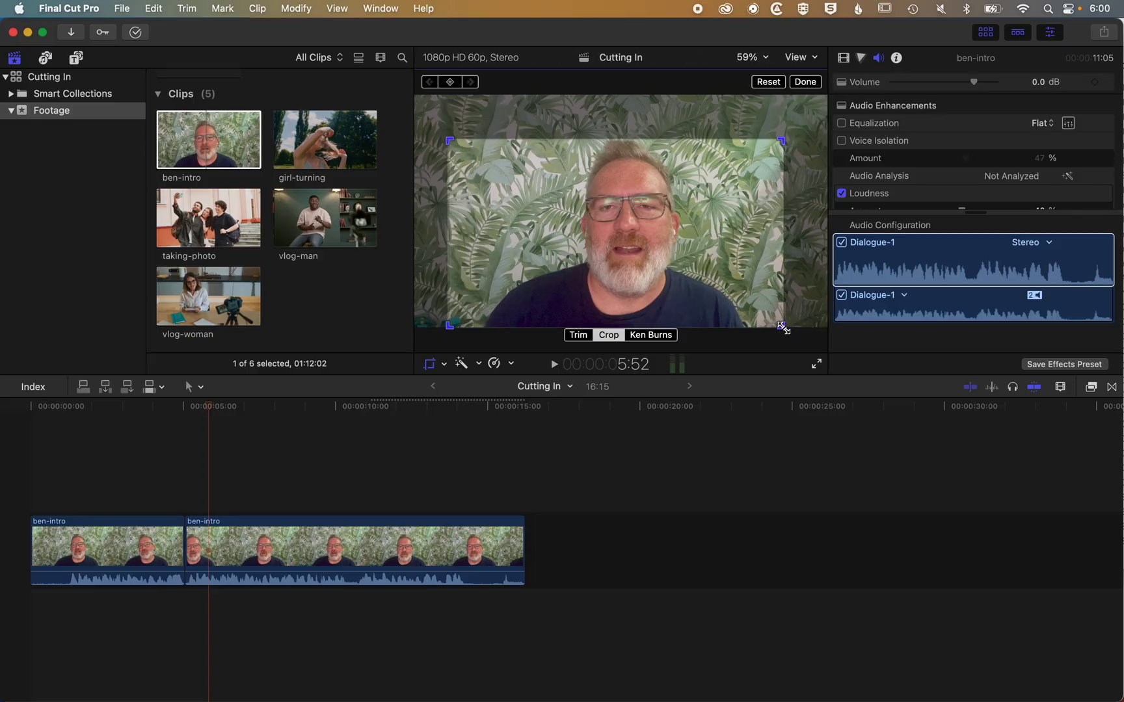
left_click_drag(783, 327, 762, 315)
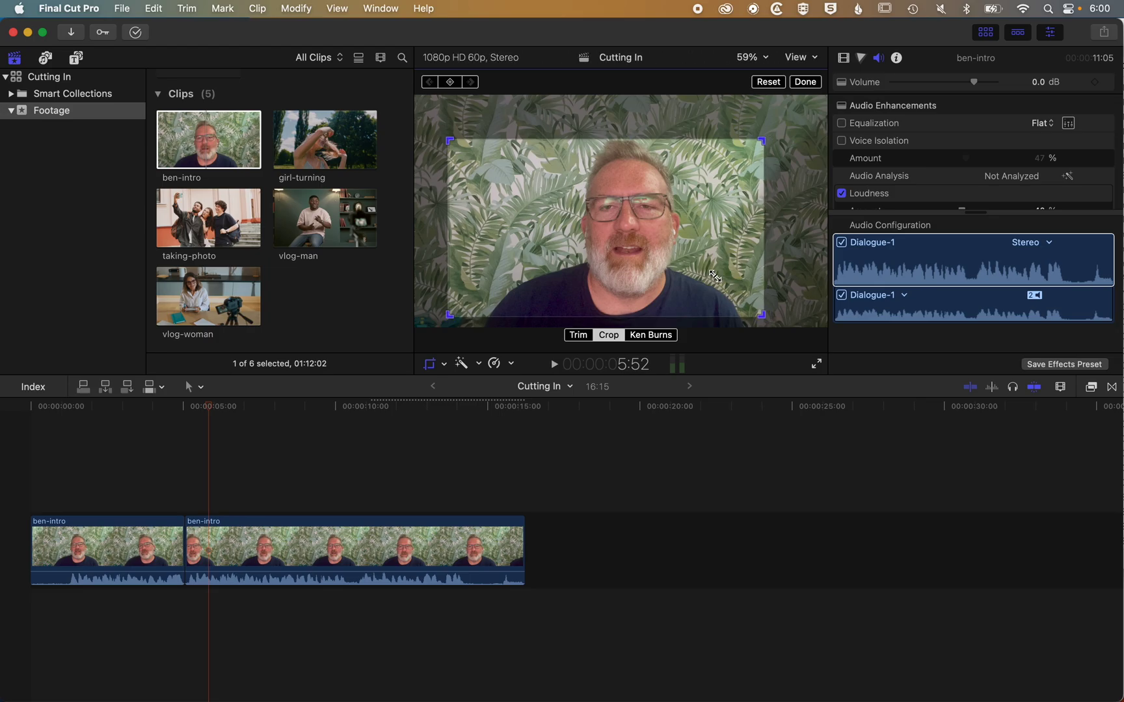
left_click_drag(715, 276, 740, 272)
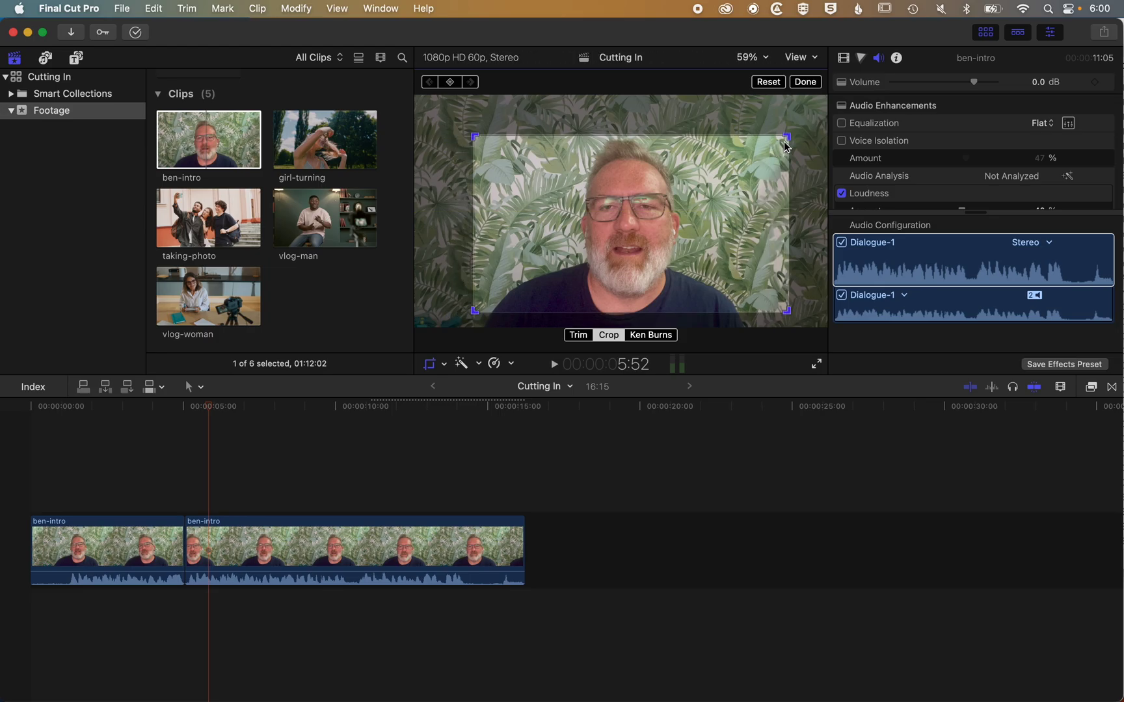
left_click_drag(786, 137, 774, 151)
left_click_drag(750, 194, 756, 199)
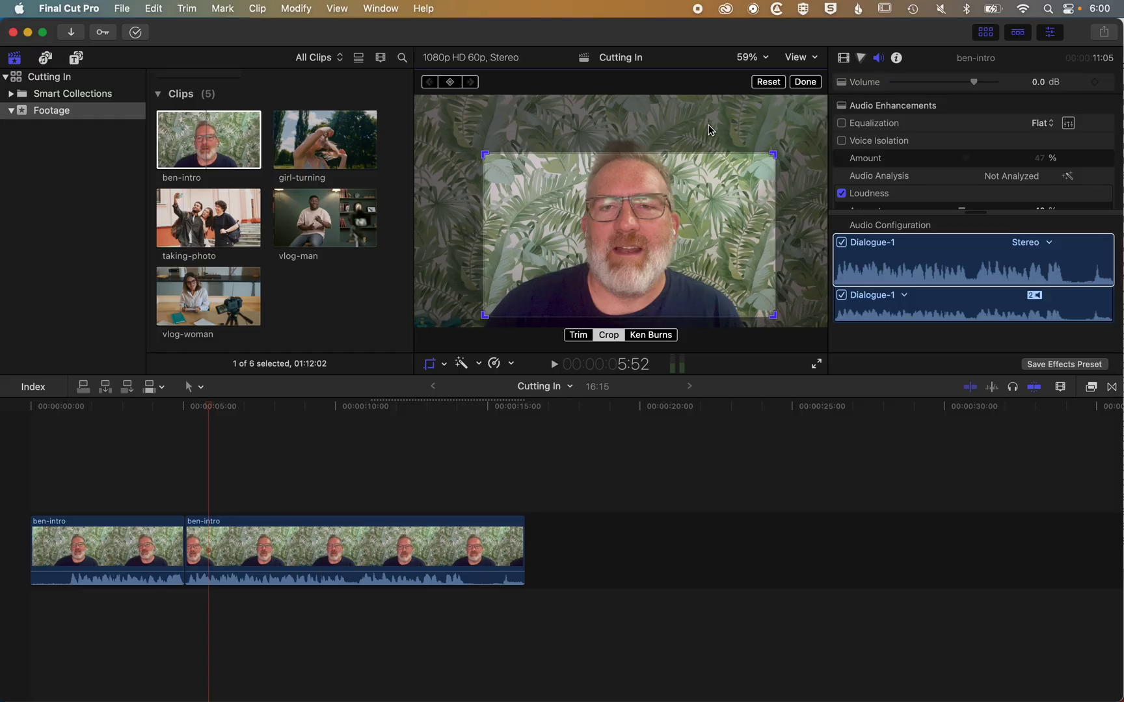
left_click(812, 88)
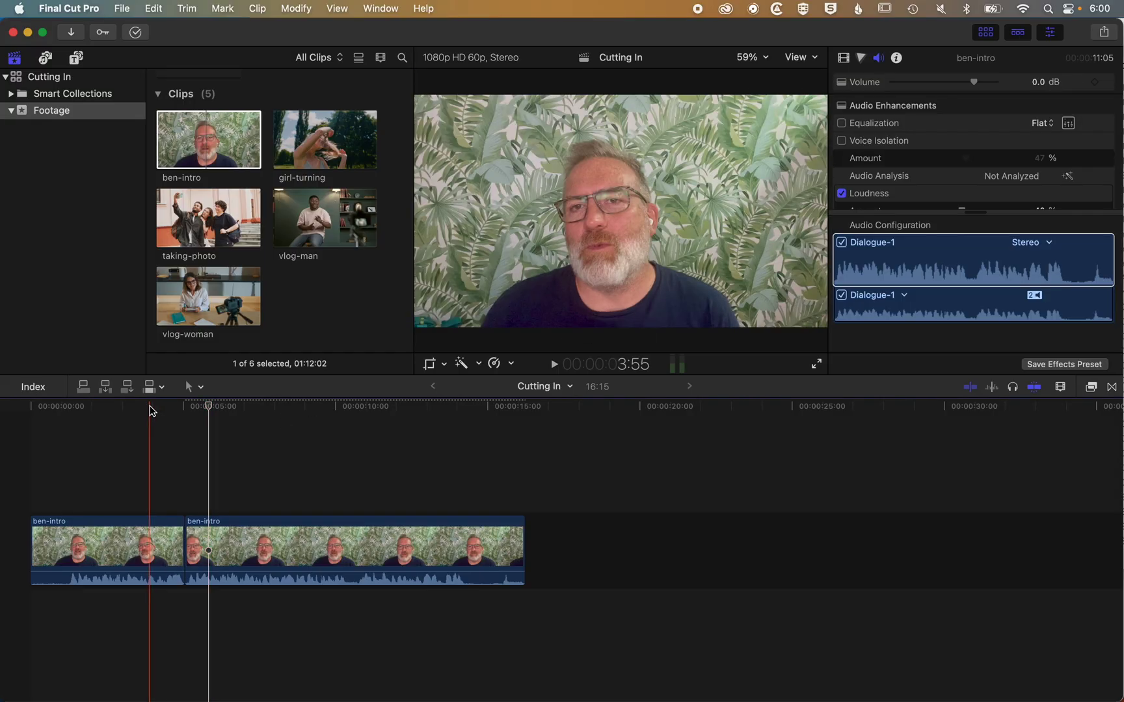
left_click(112, 408)
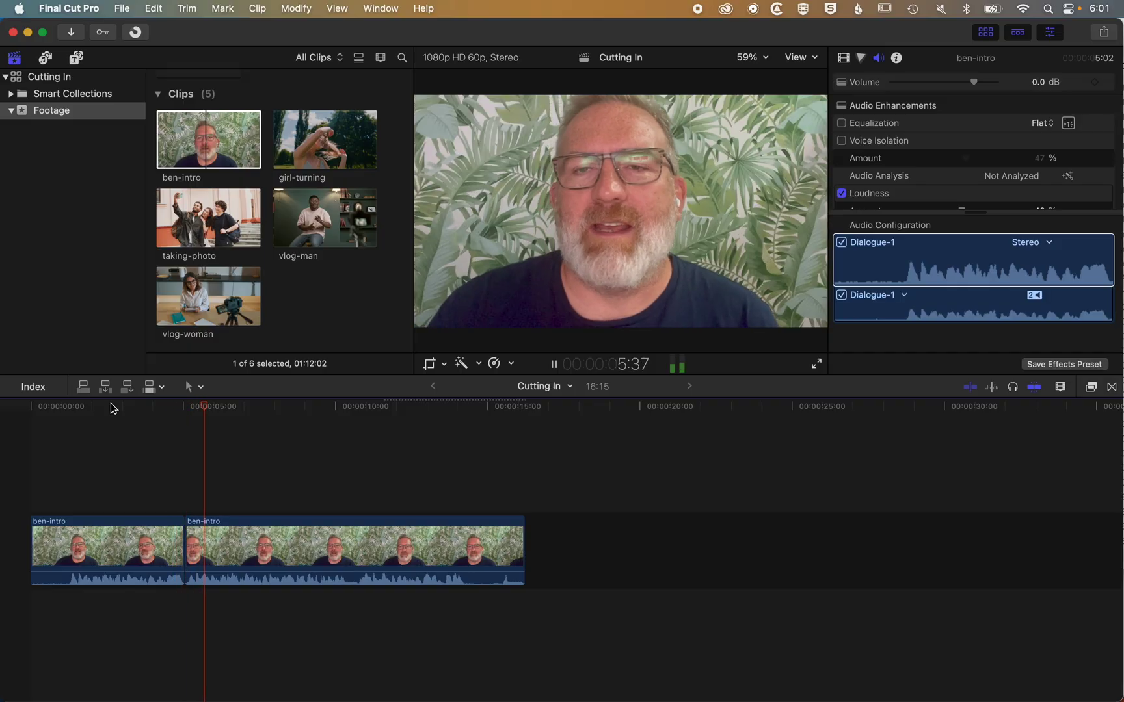
key("space")
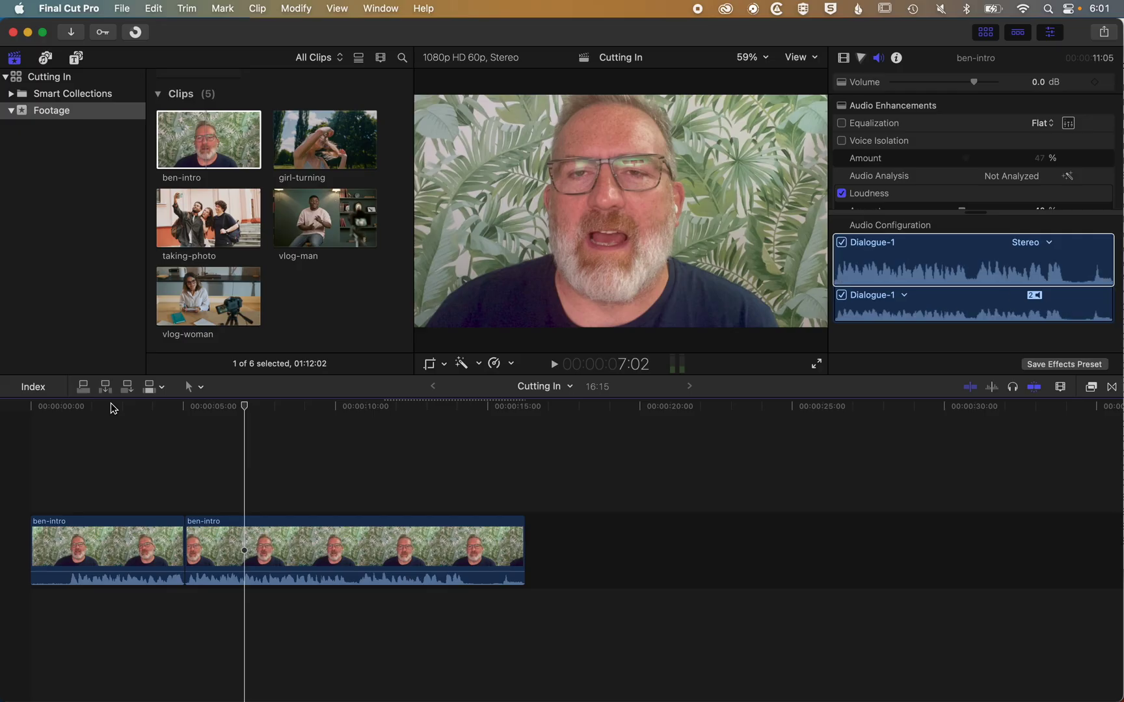
key("space")
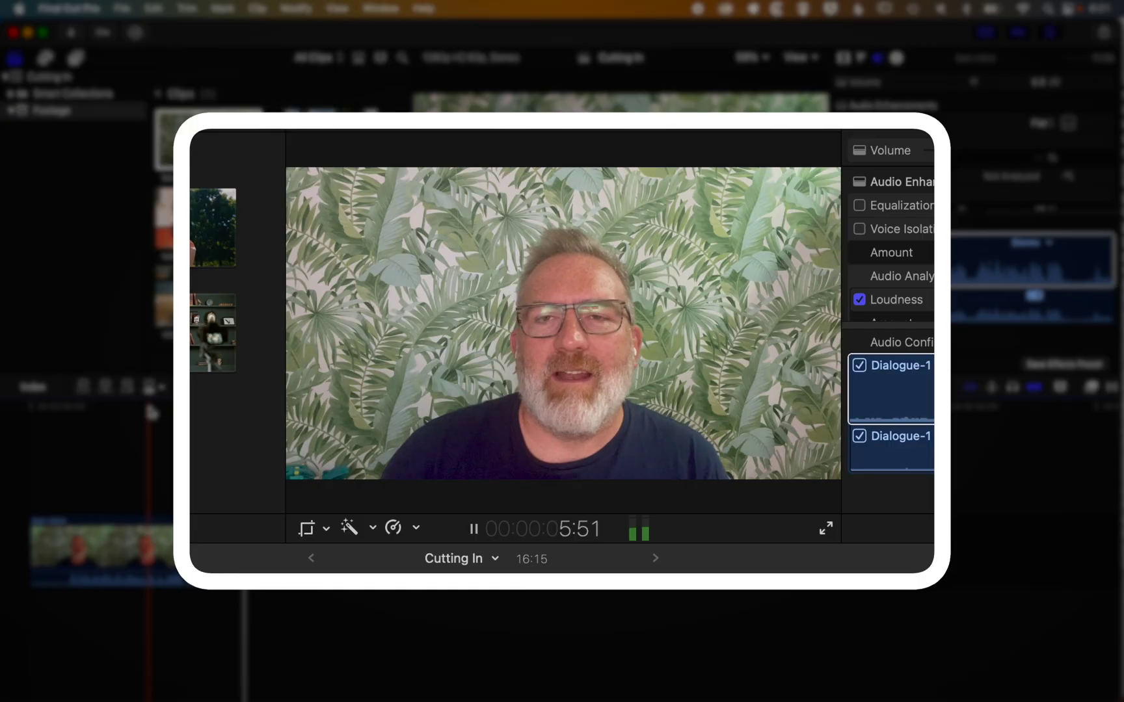
key("space")
key("space")
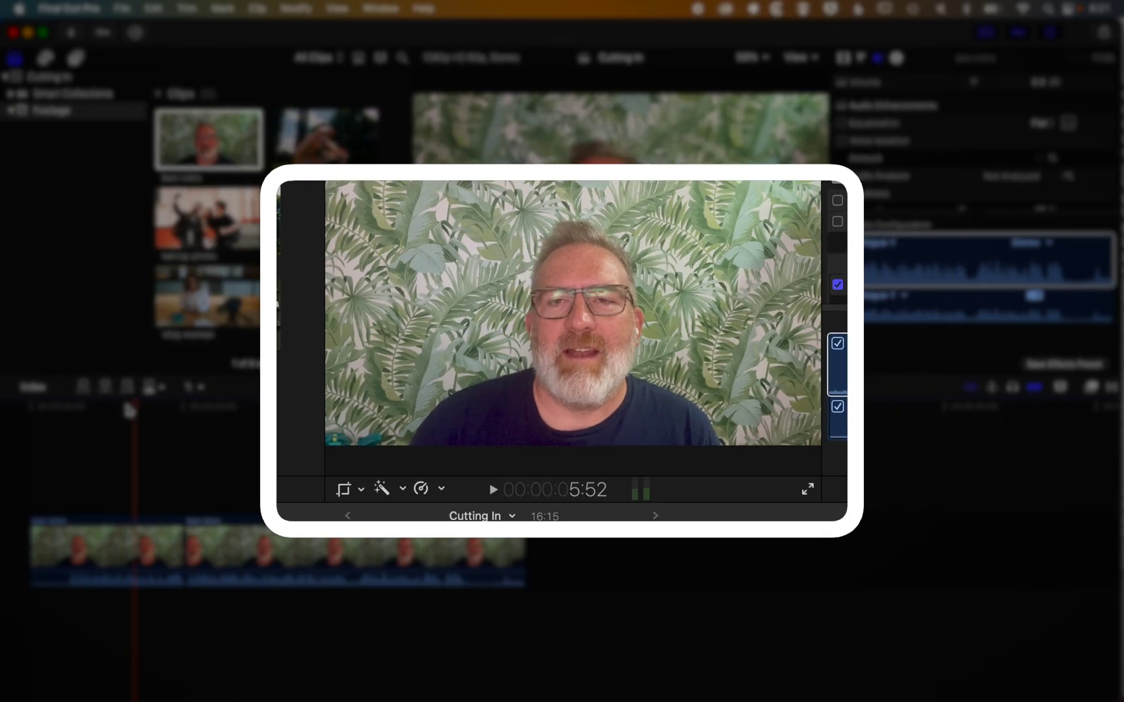
key("space")
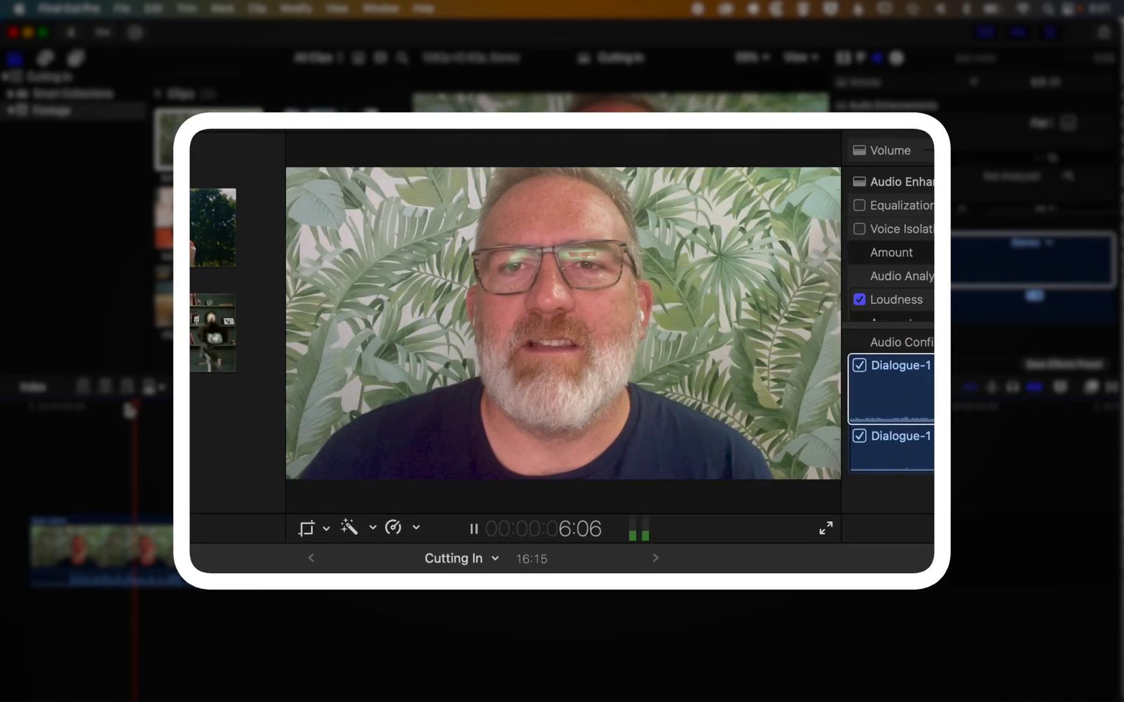
key("space")
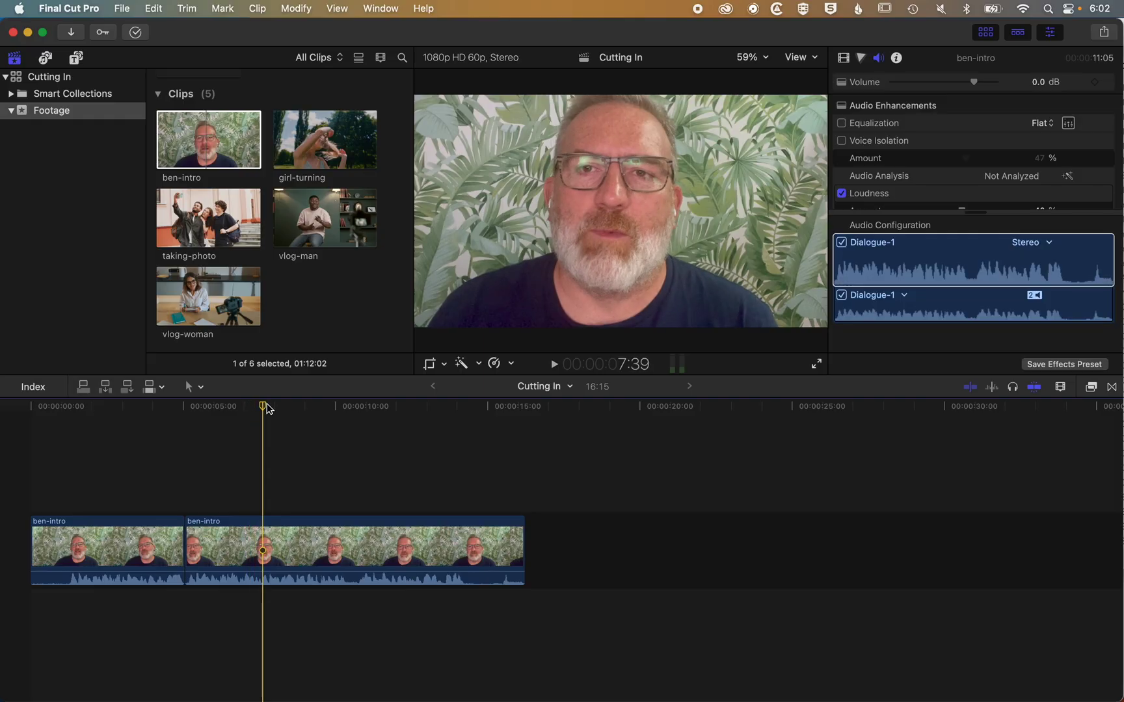
Step: Delete the short range from about 10:22 to 10:47 in the ben-intro clip
left_click_drag(265, 408, 349, 413)
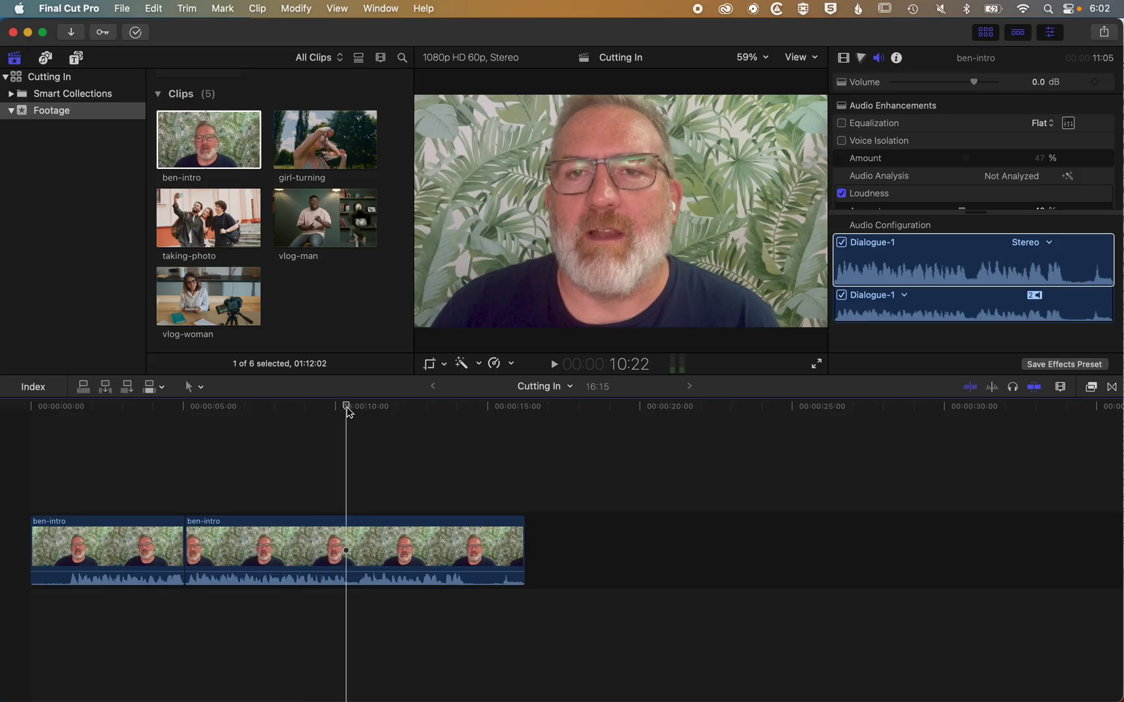
key("c")
key("space")
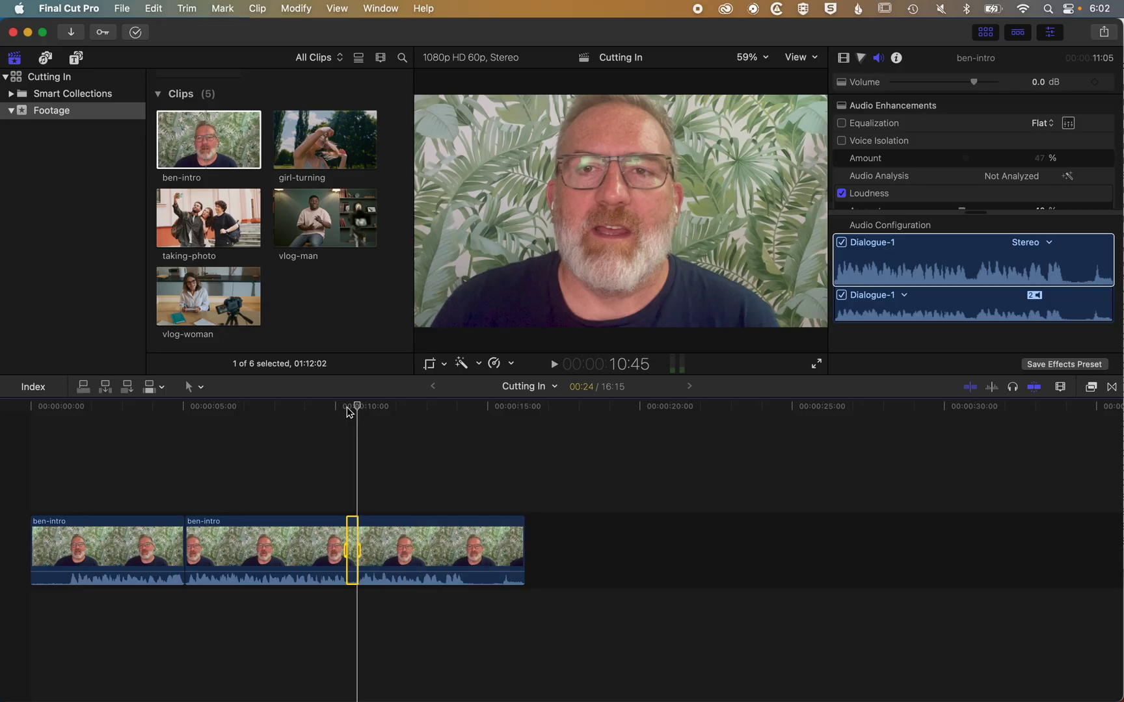
key("Up")
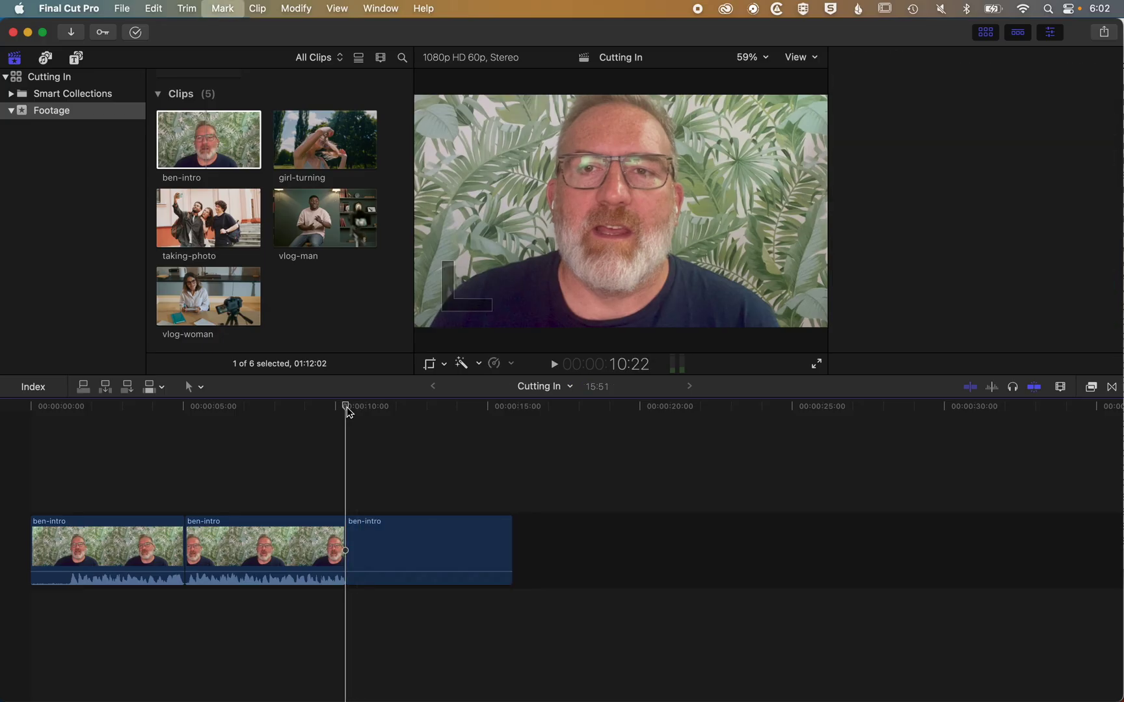
Step: Reset the third ben-intro clip's crop to the full frame and play it back to check
left_click(377, 552)
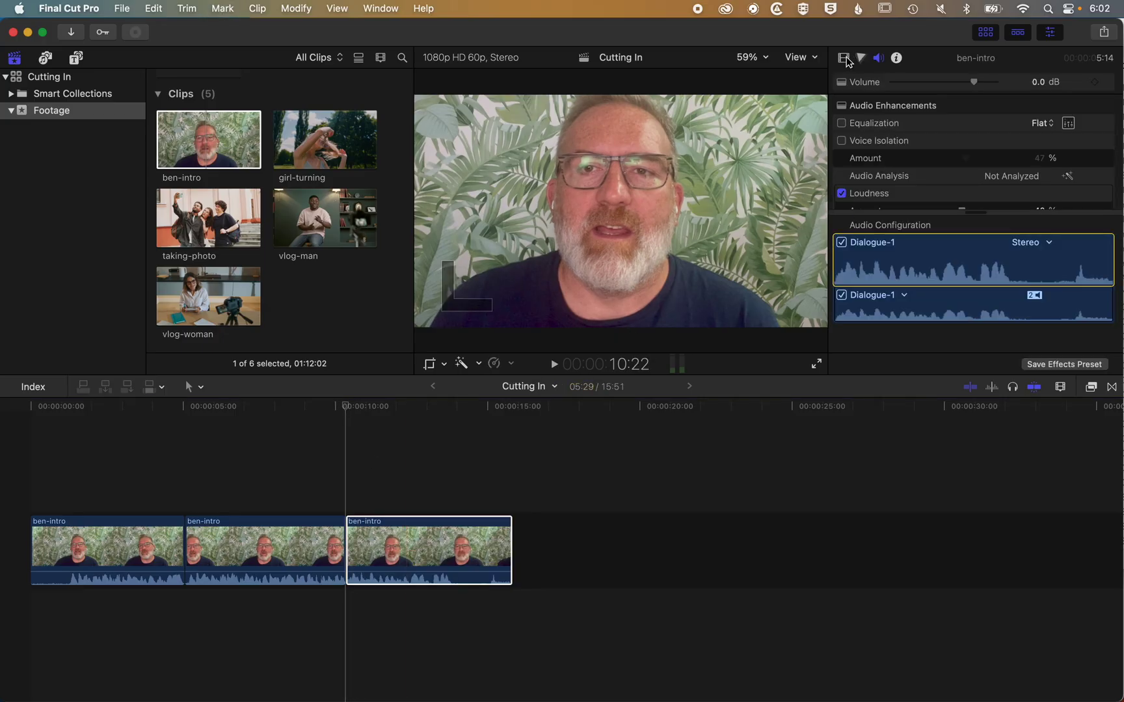
key("ctrl+Tab")
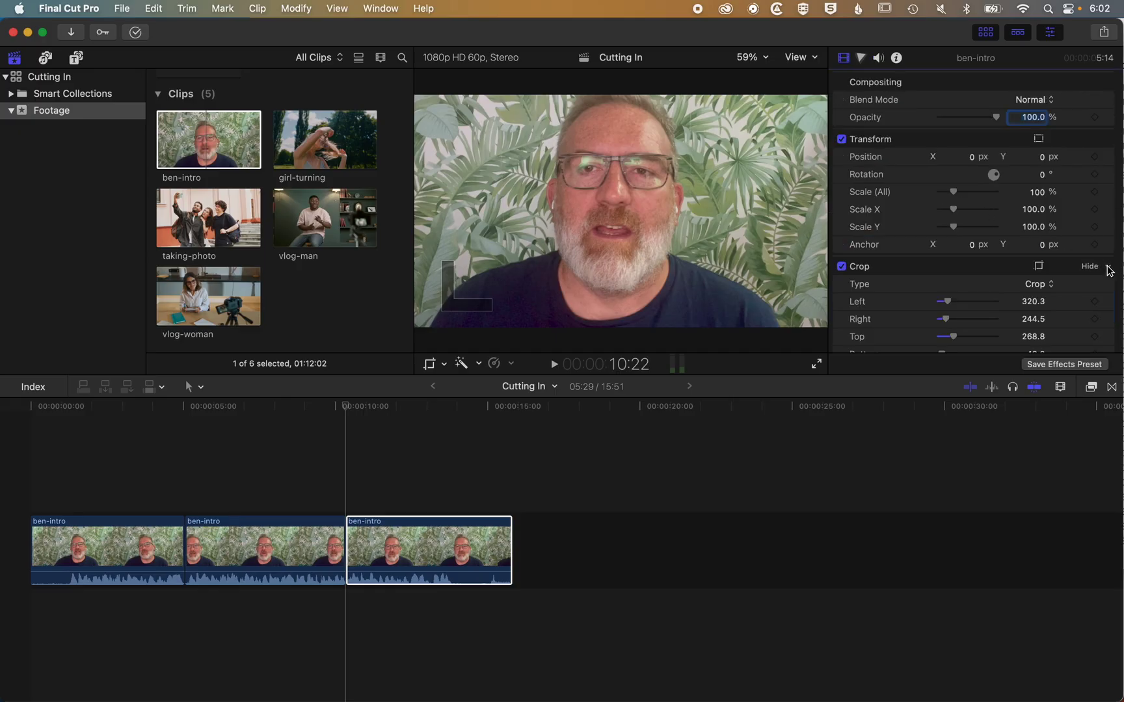
left_click(1110, 270)
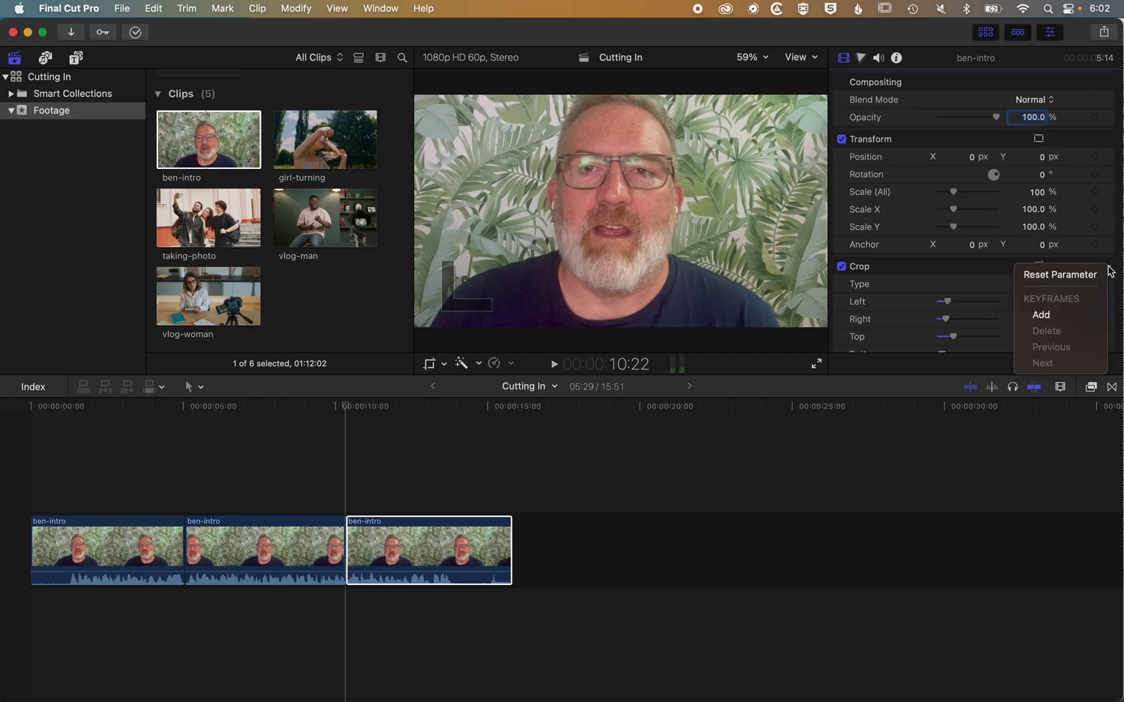
left_click(1060, 275)
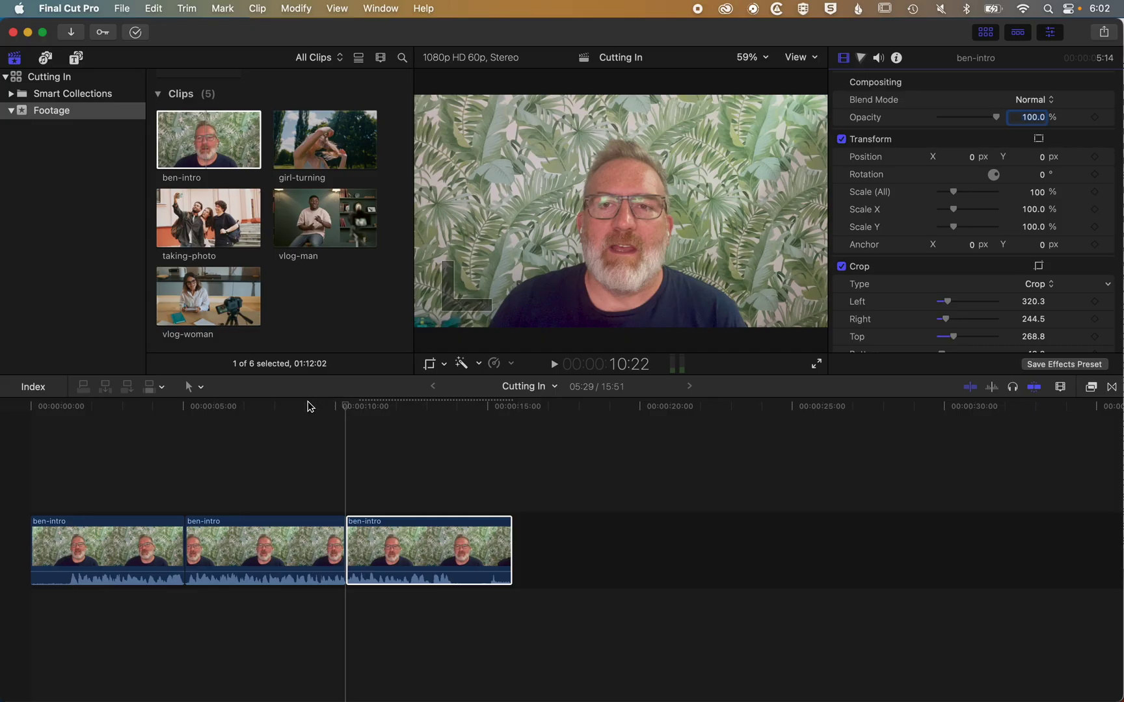
key("space")
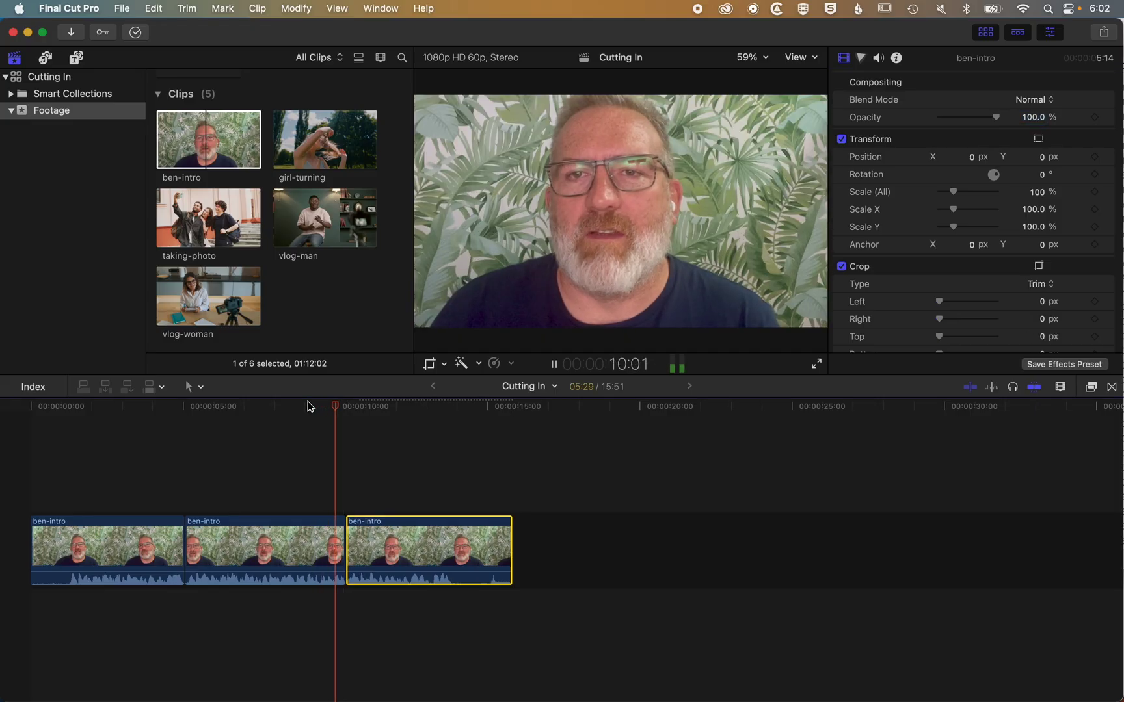
key("space")
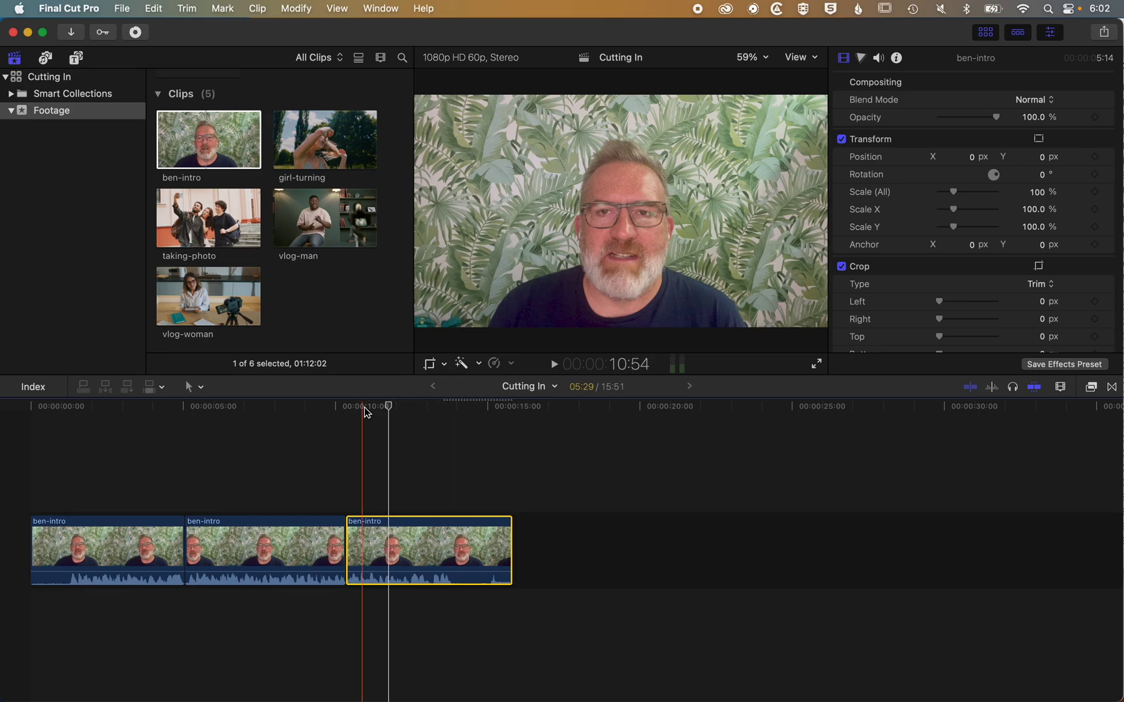
key("super+shift+a")
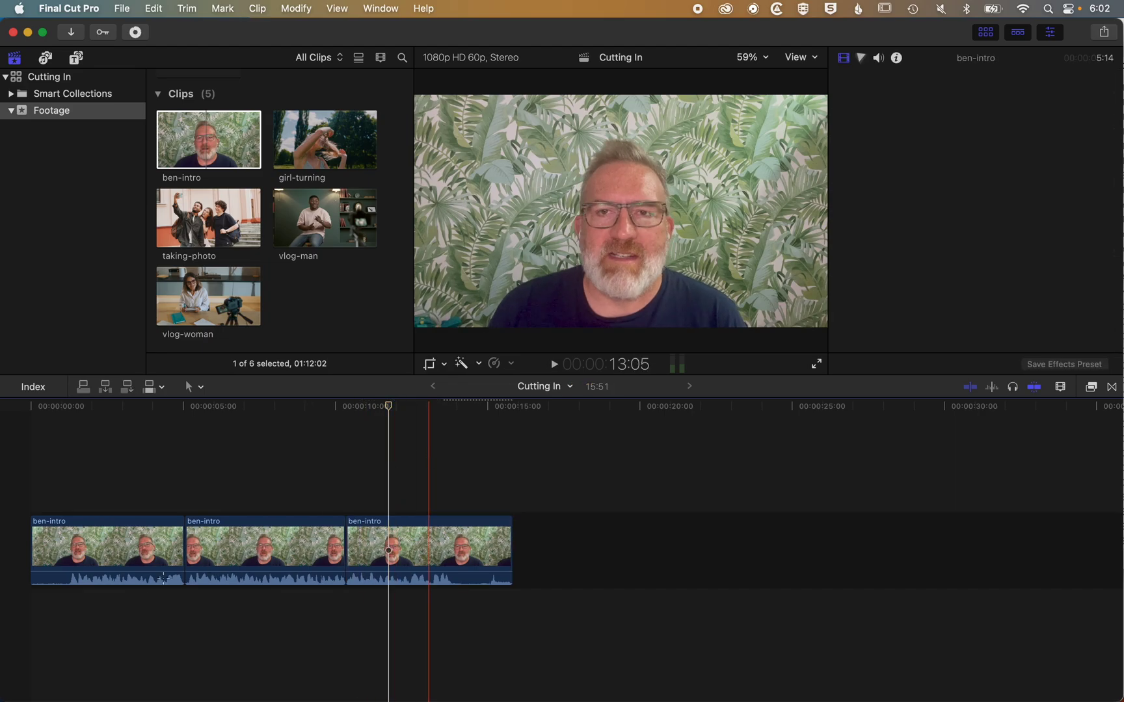
Step: Swap the three ben-intro clips for the 25:43 girl-turning clip and split it at about 3:07
left_click_drag(432, 454, 121, 607)
key("Delete")
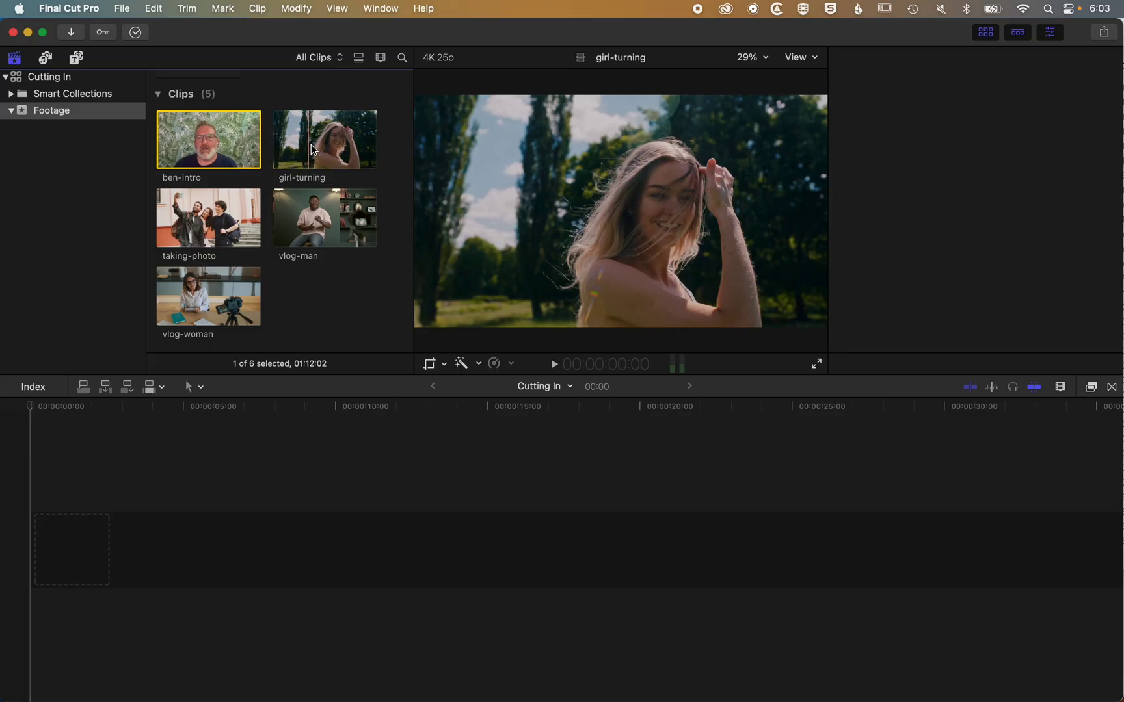
left_click(311, 144)
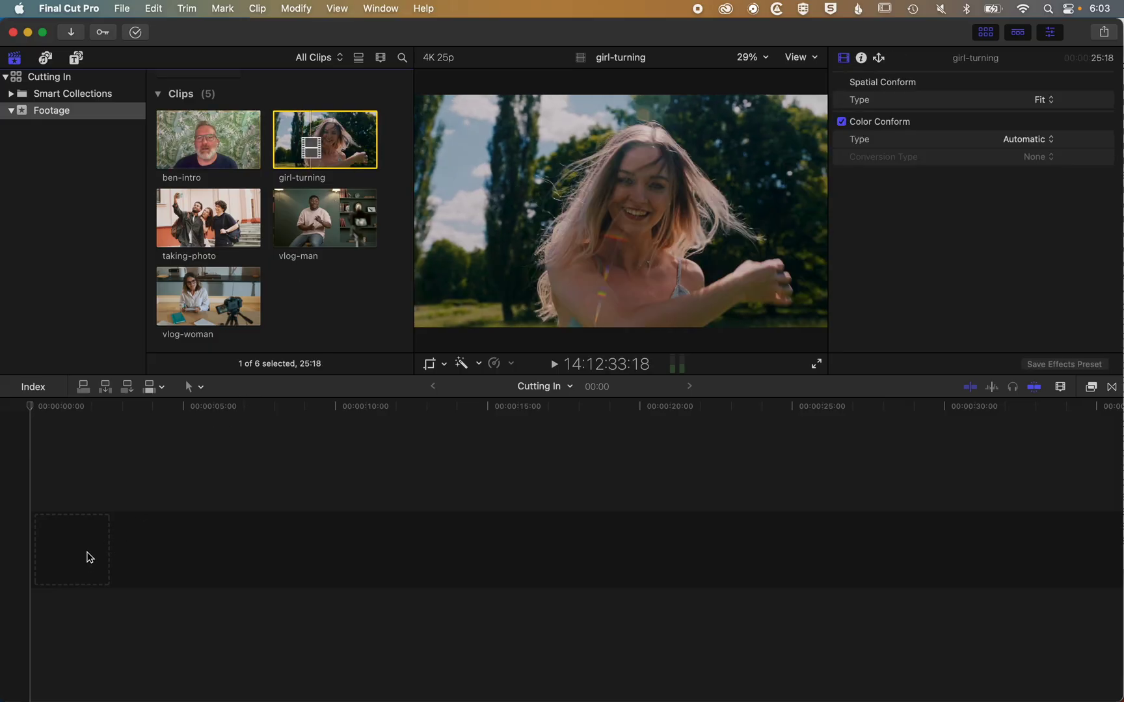
left_click_drag(90, 558, 60, 566)
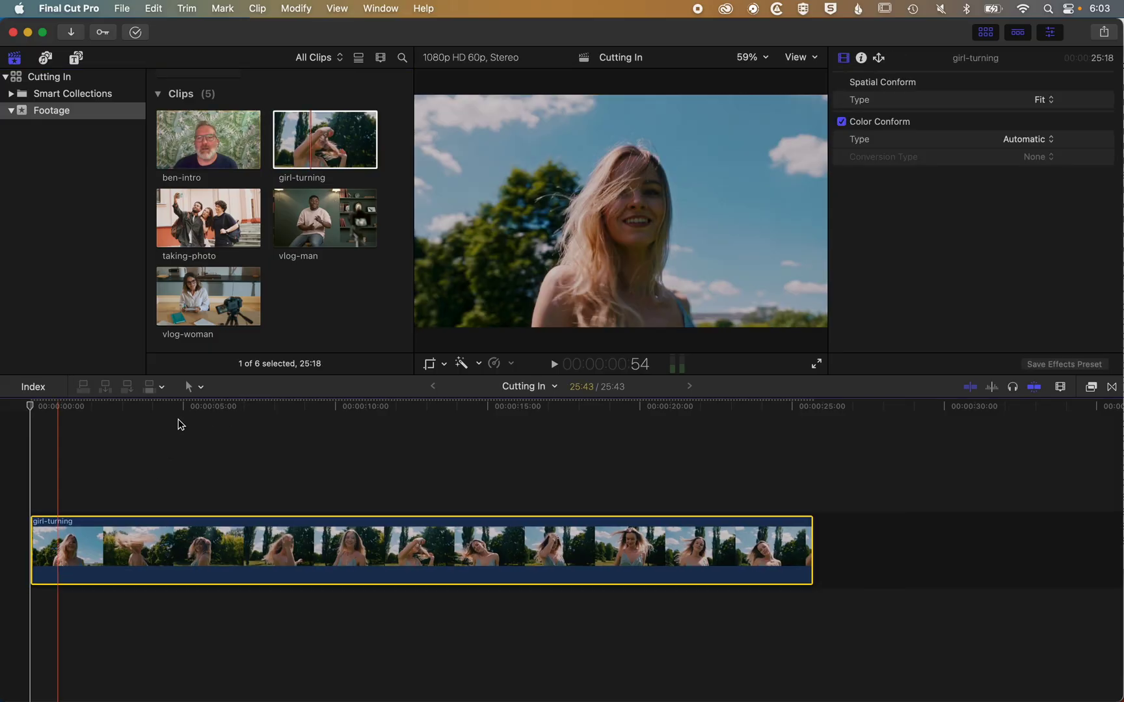
left_click_drag(183, 406, 127, 432)
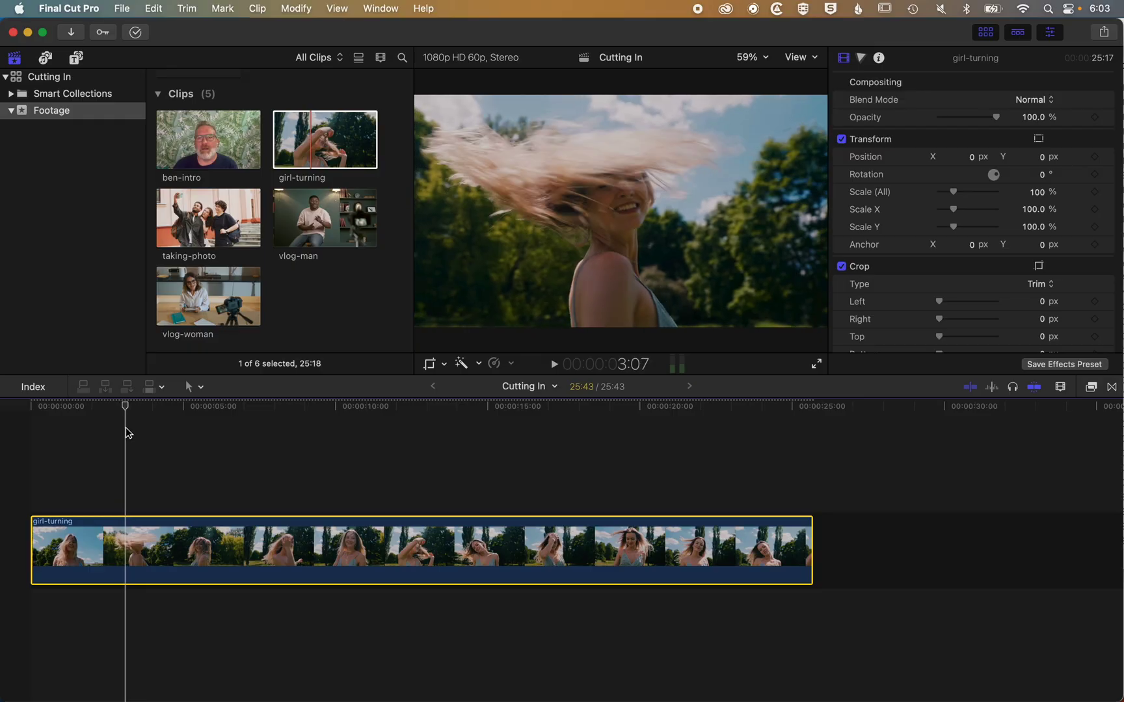
key("super+b")
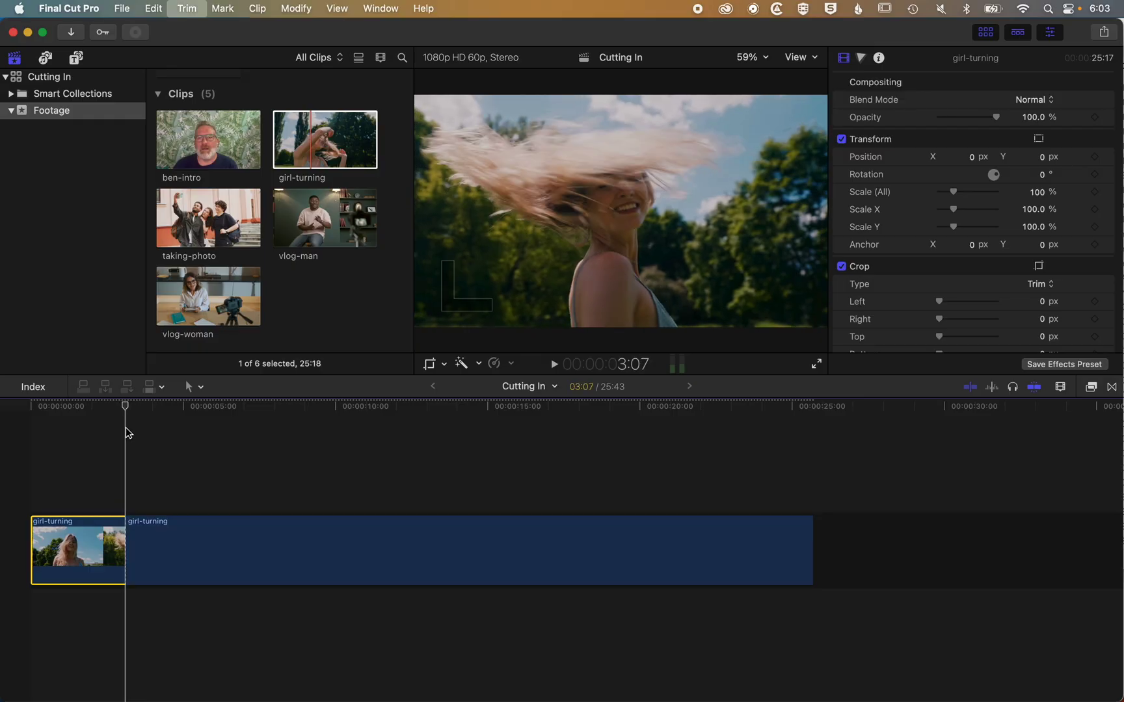
Step: Crop the second girl-turning piece to a tight face punch-in (left 589.5, right 710.5, top 349.0)
left_click(430, 365)
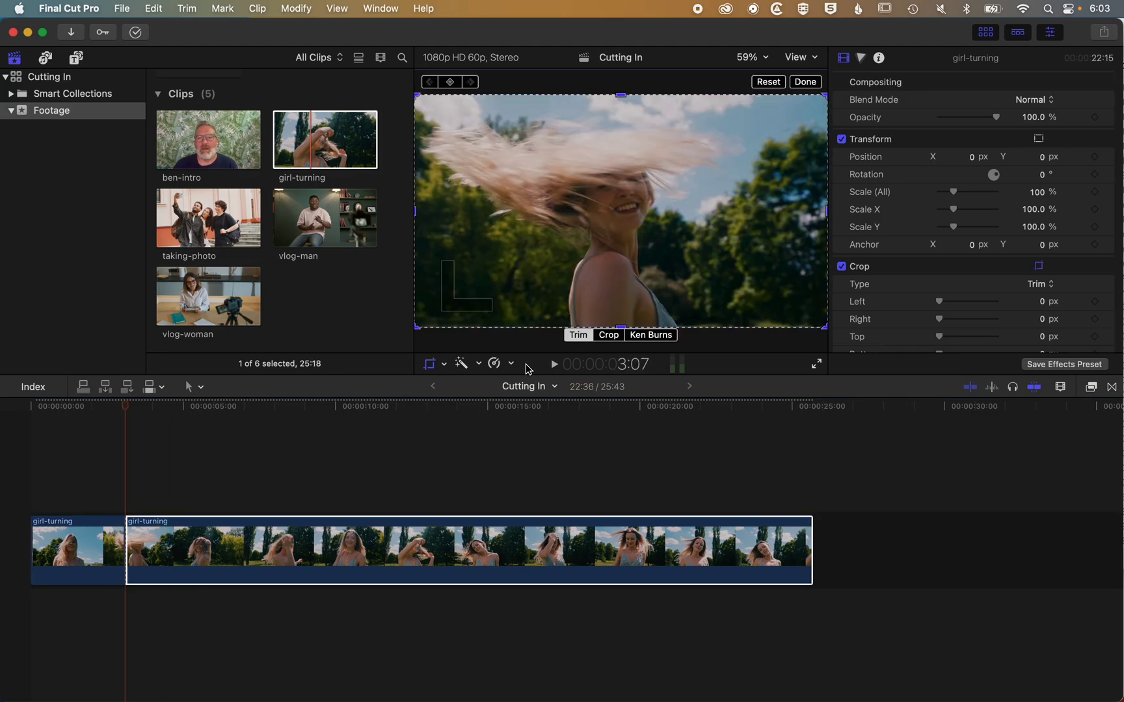
left_click(615, 335)
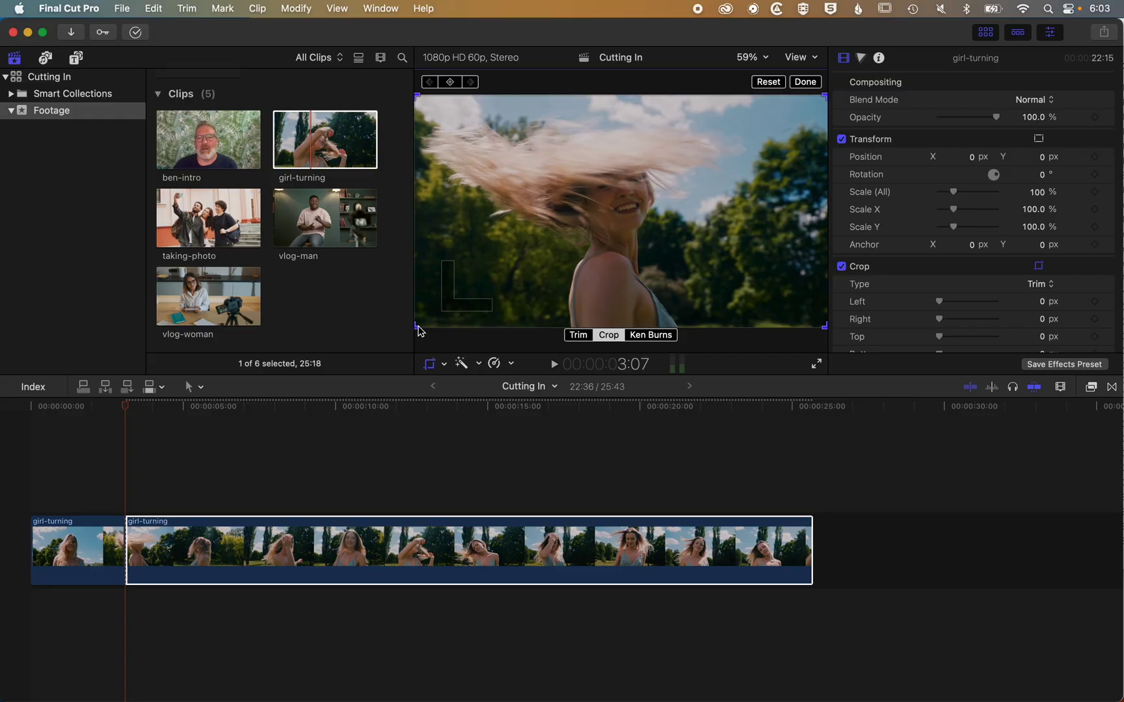
left_click_drag(823, 94, 750, 139)
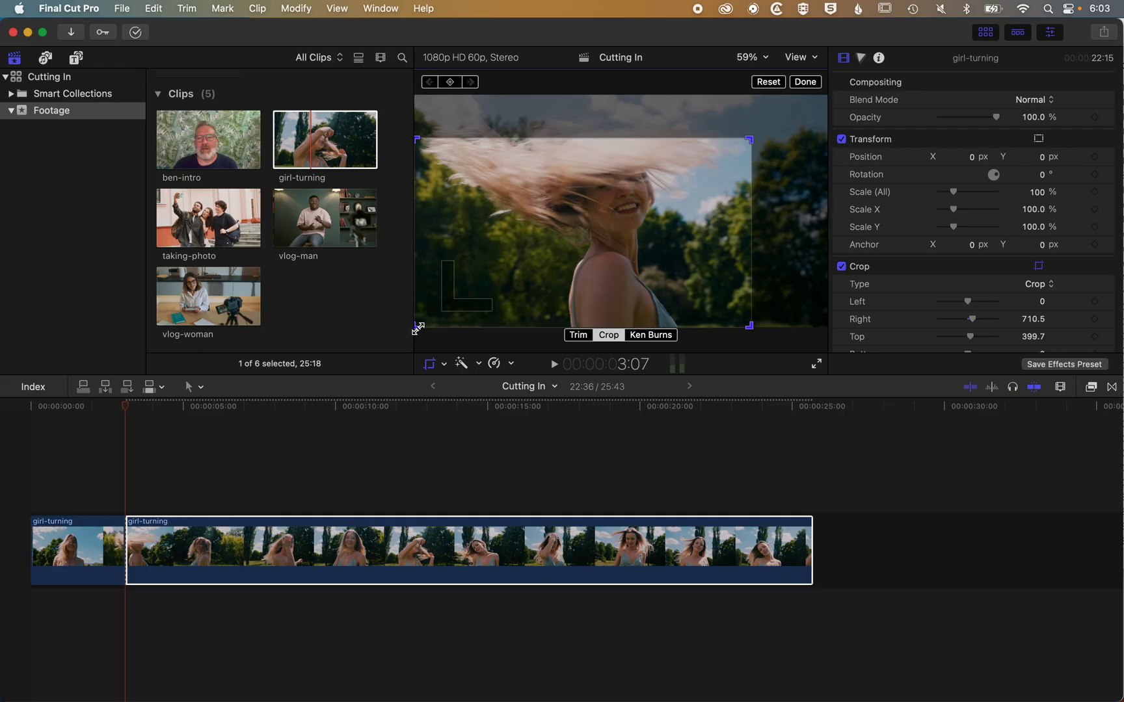
left_click_drag(418, 329, 480, 291)
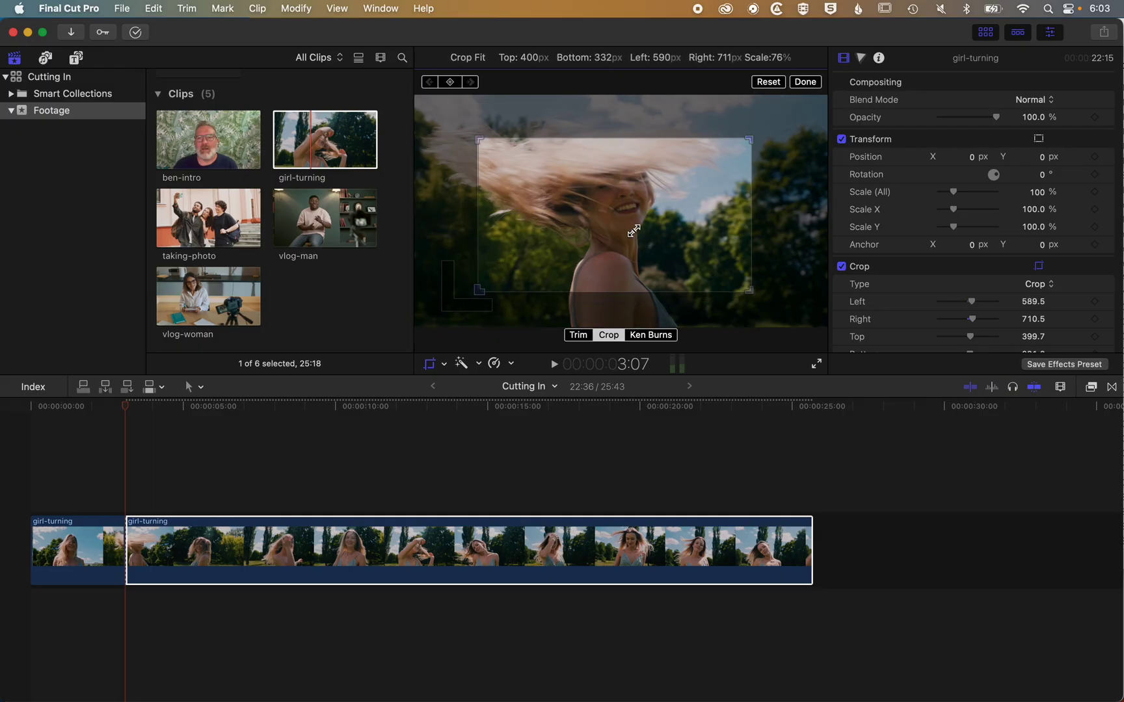
left_click_drag(633, 230, 633, 225)
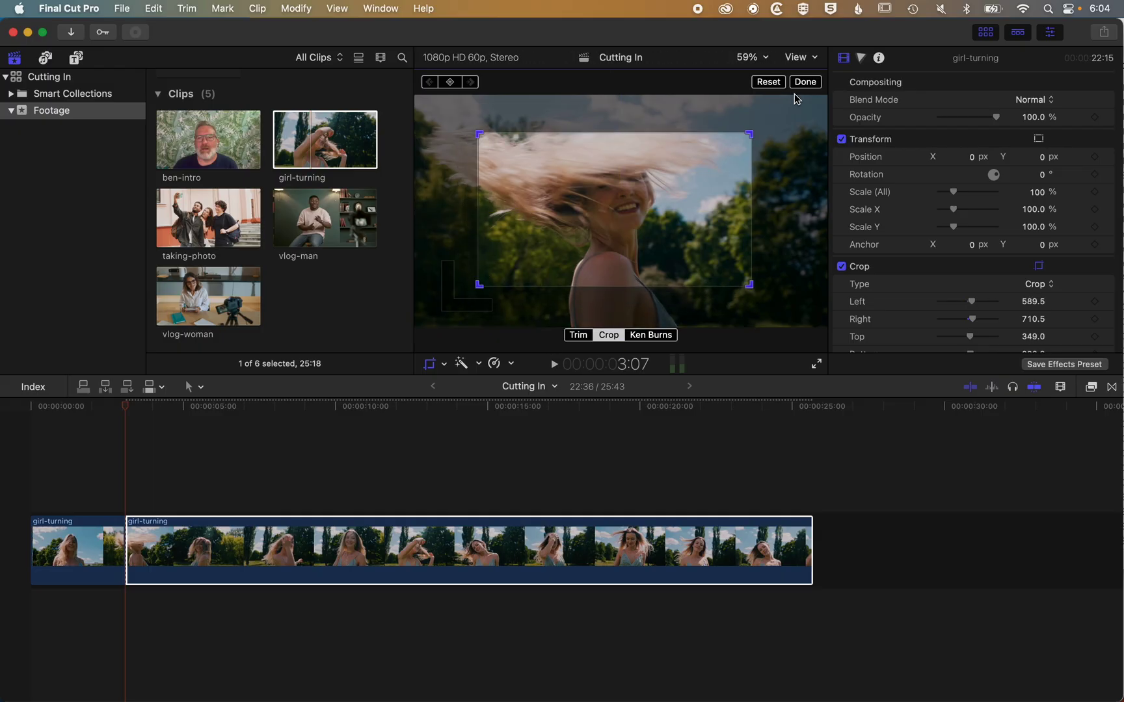
left_click(805, 81)
Step: Confirm the crop, play the cut-in, and split the girl-turning clip at about 8:20
left_click(70, 408)
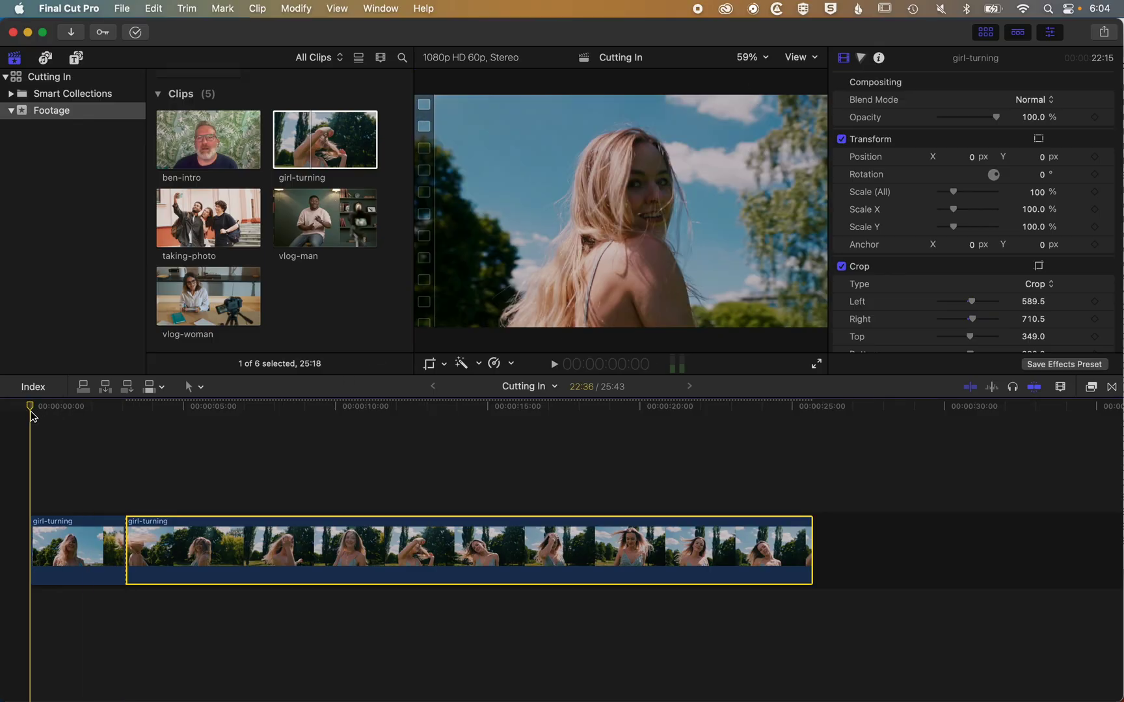
key("space")
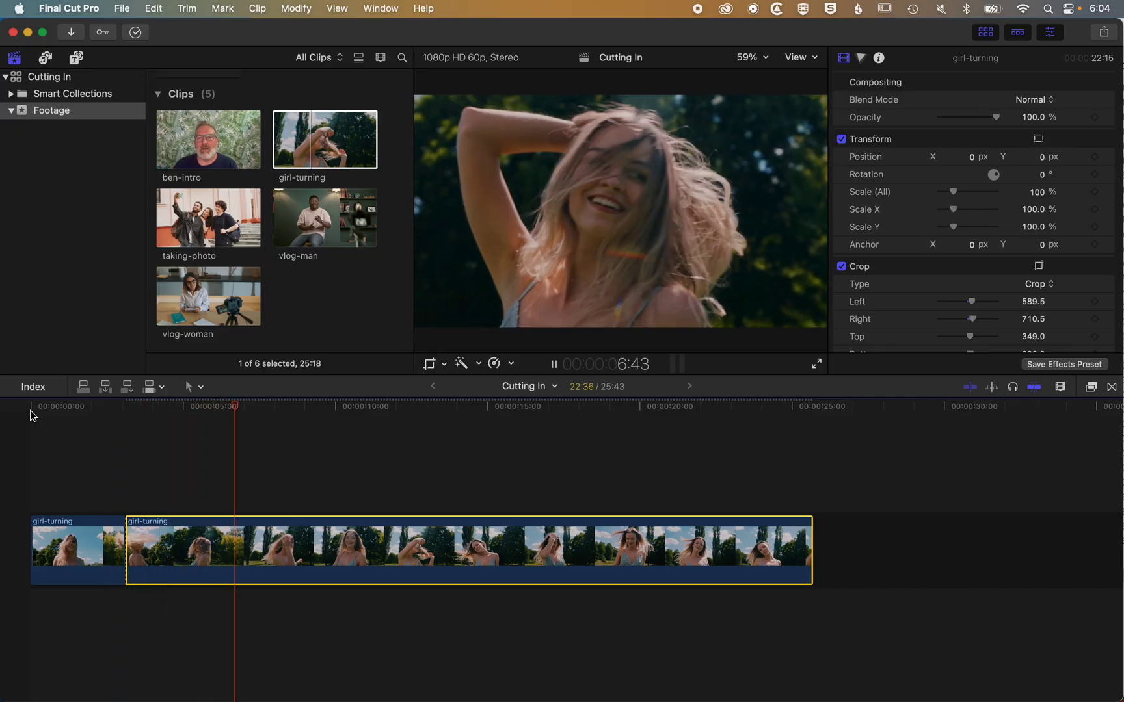
key("space")
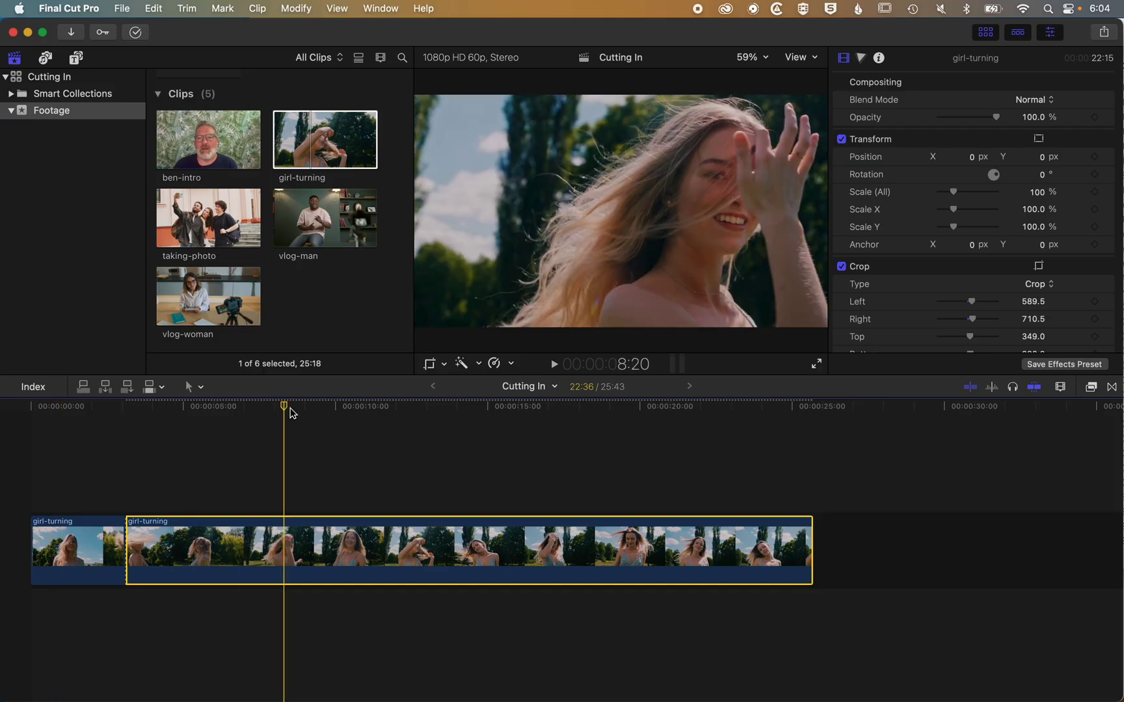
key("super+b")
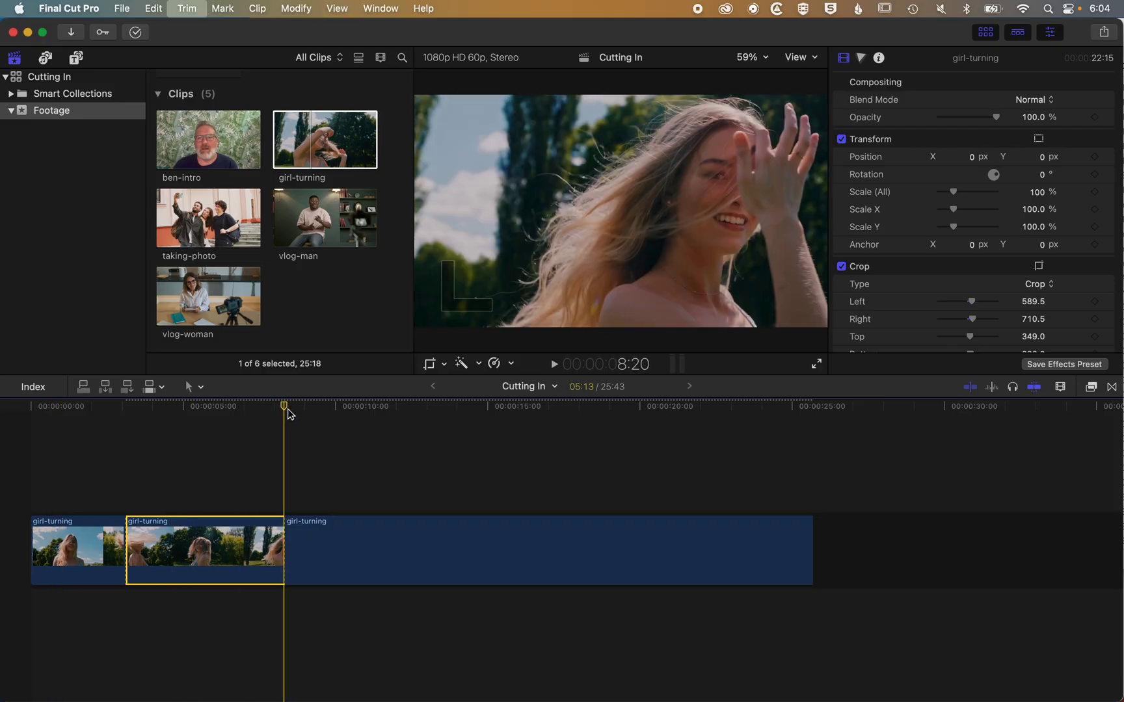
Step: Reset the third girl-turning piece's crop to full frame and play back the wide-close-wide edit
left_click(338, 556)
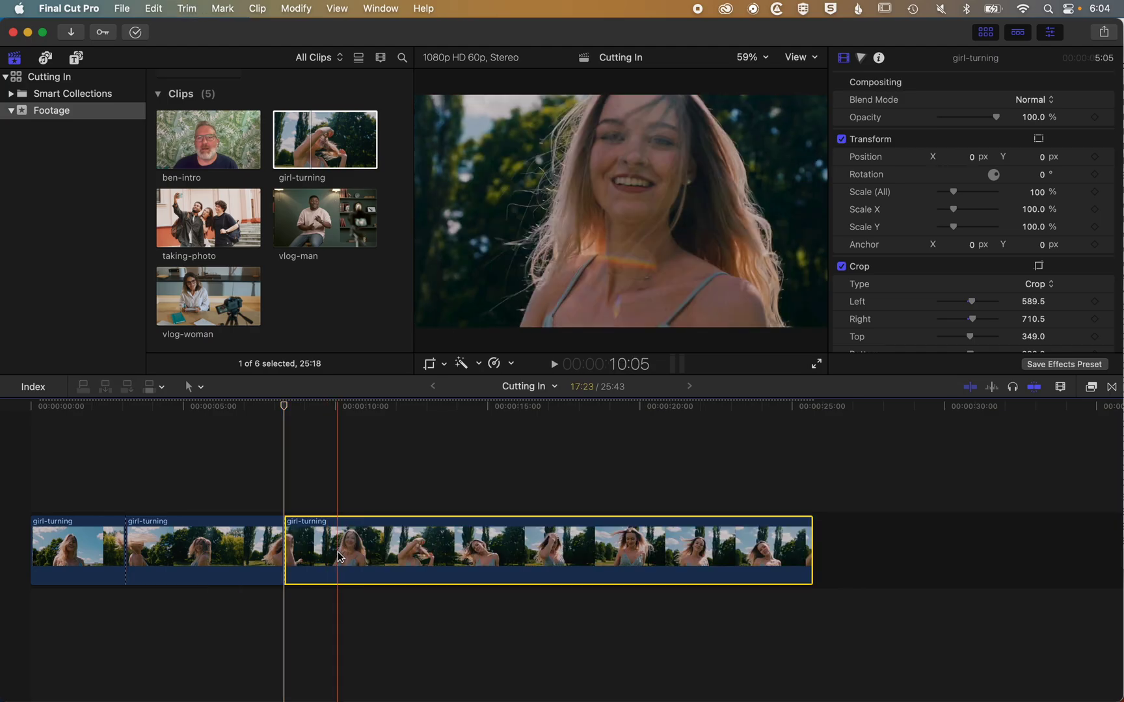
left_click(1108, 274)
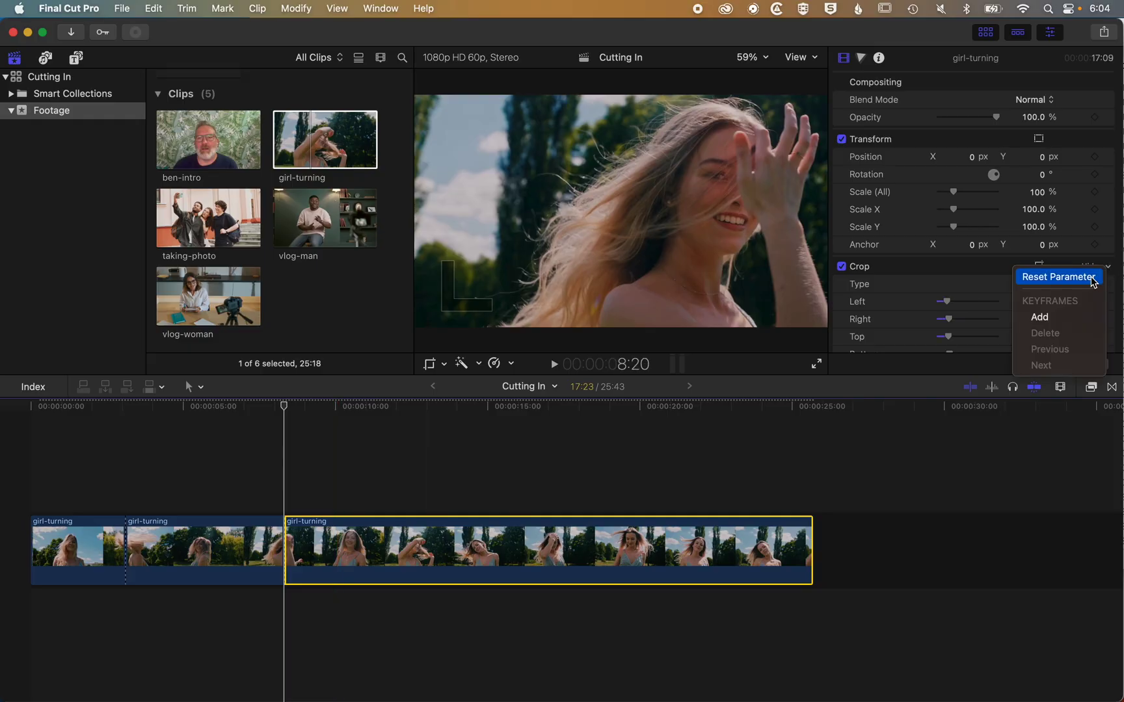
left_click(1060, 278)
left_click(95, 406)
key("space")
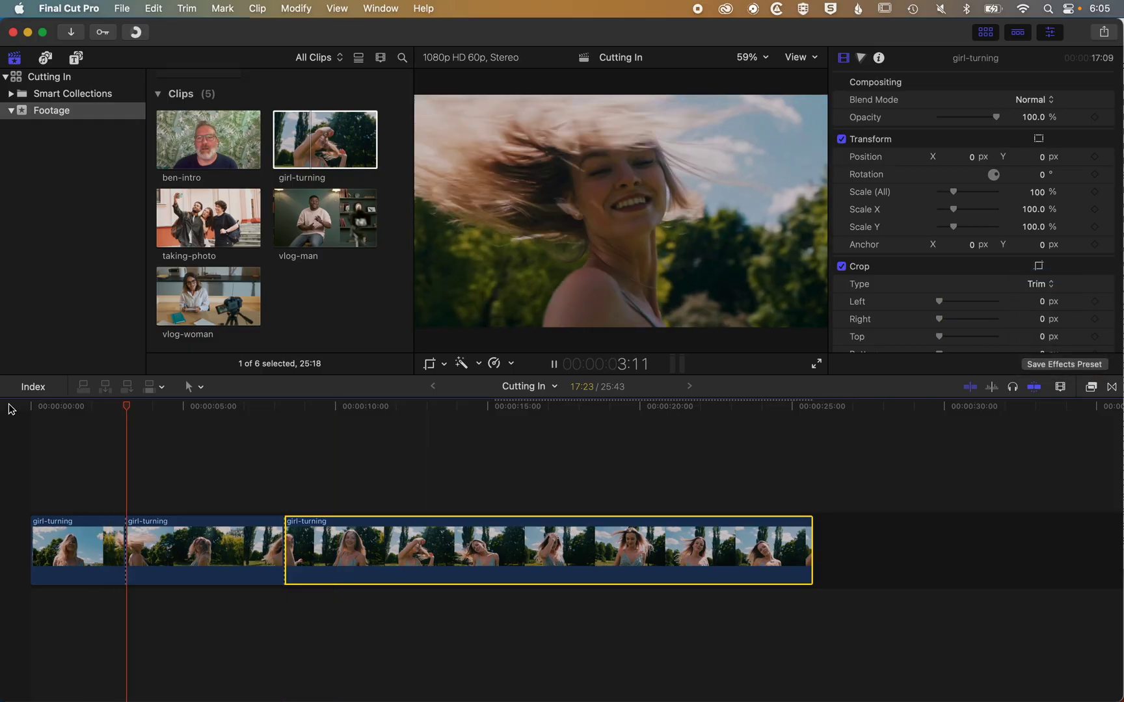